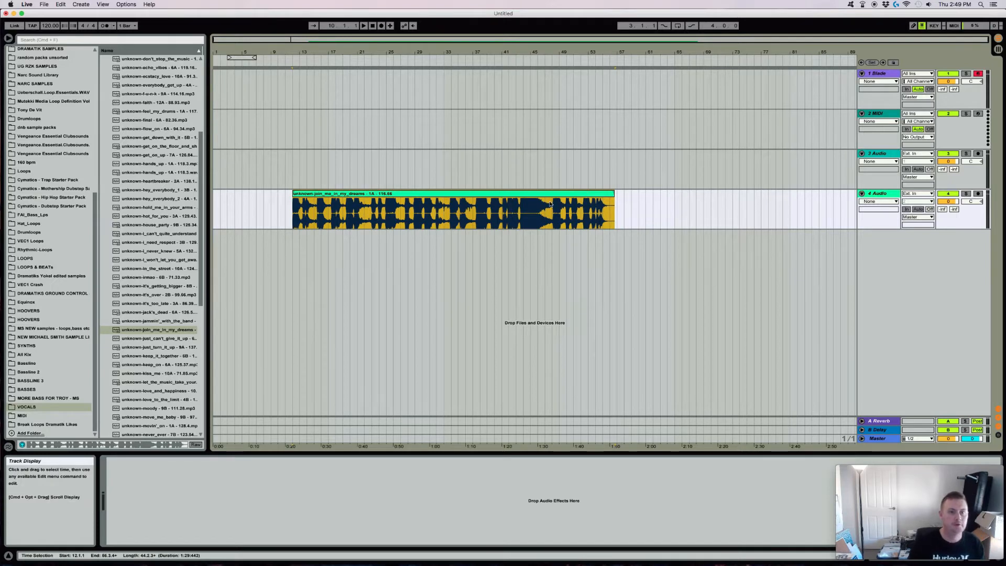
Shorten the vocal clip on the 4 Audio track from its end so it spans about 12.1.1 to 14.3.4, and play it back.
left_click(610, 202)
left_click_drag(615, 195, 312, 201)
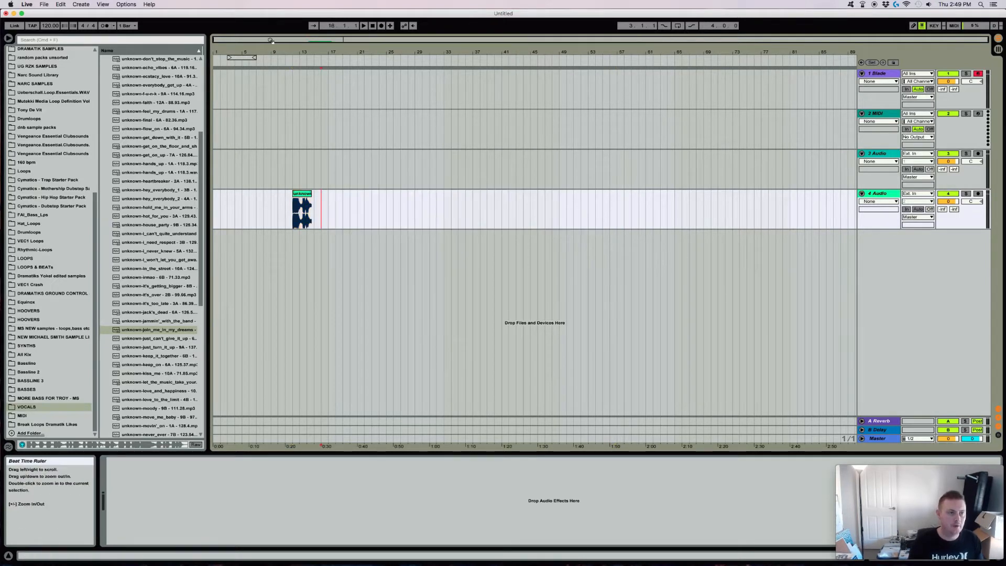
left_click_drag(277, 50, 398, 141)
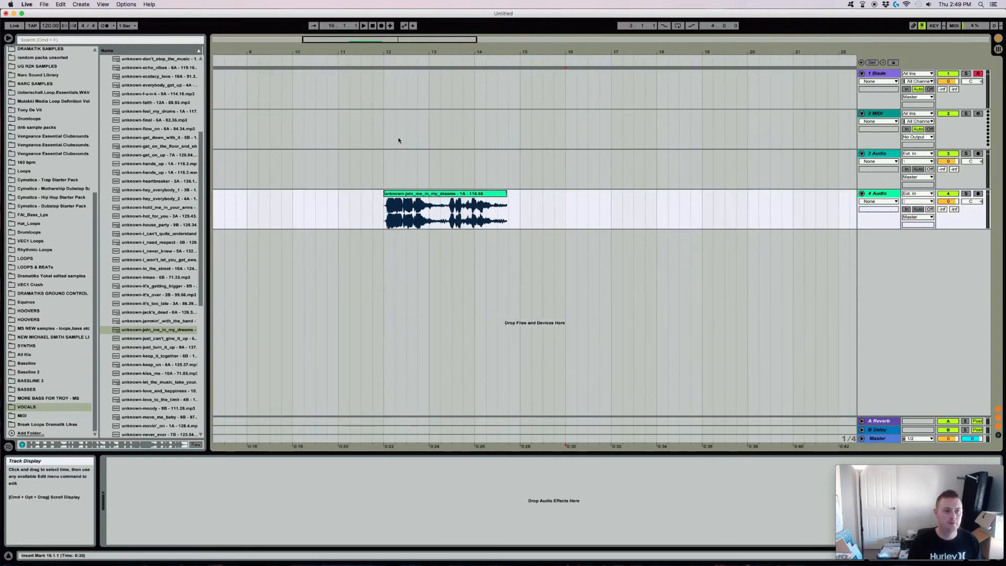
left_click(445, 194)
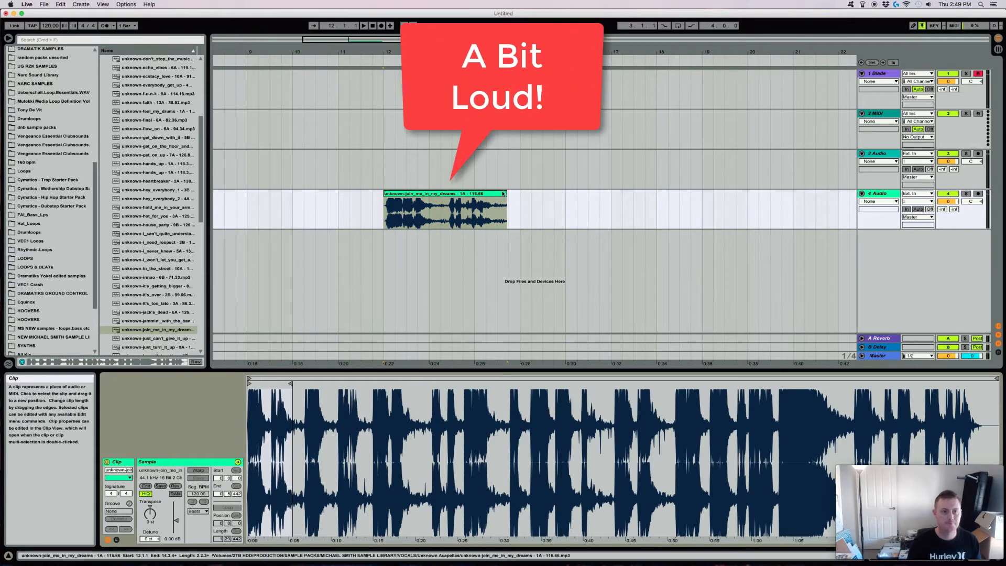
key("space")
Trim the end of the vocal clip further to keep only the opening phrase, with a length of about 1.1.2.
left_click_drag(502, 194, 448, 194)
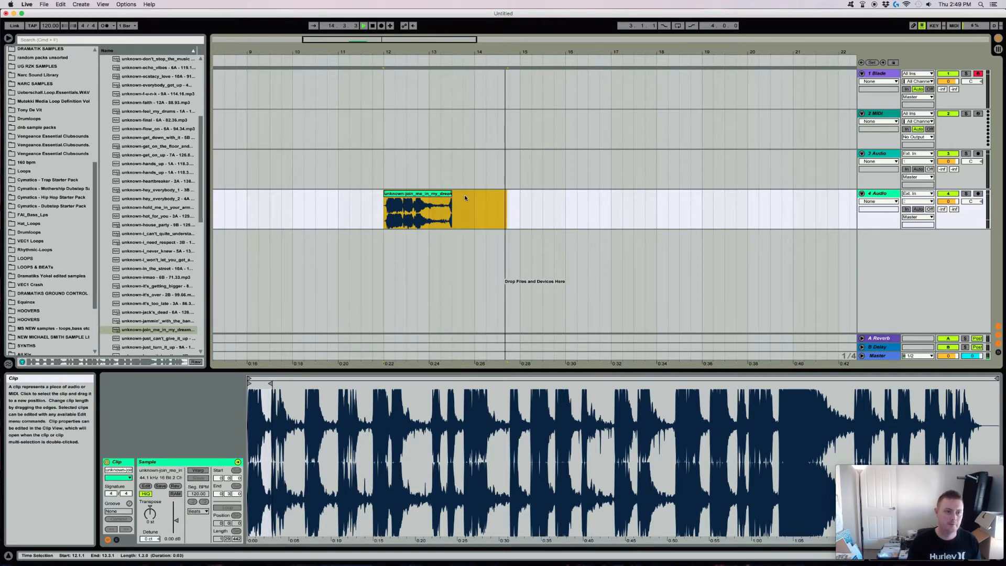
right_click(467, 199)
key("Escape")
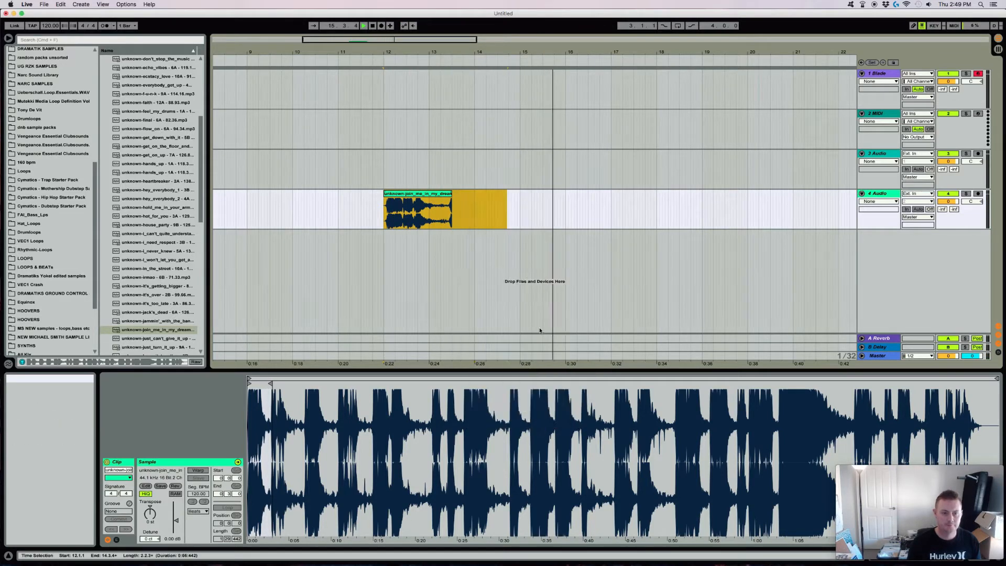
left_click(538, 330)
left_click(448, 197)
left_click_drag(448, 196, 447, 196)
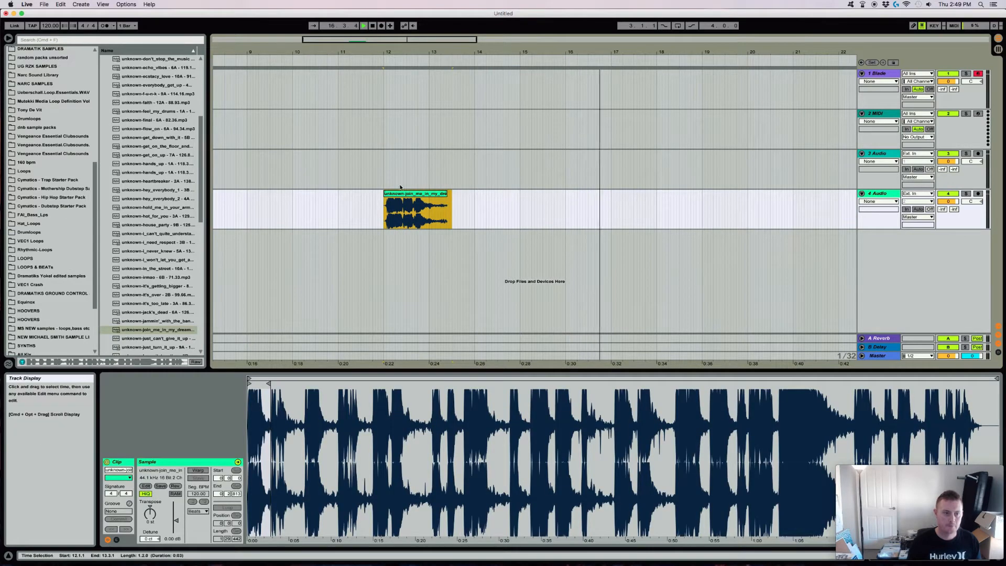
left_click_drag(384, 193, 383, 192)
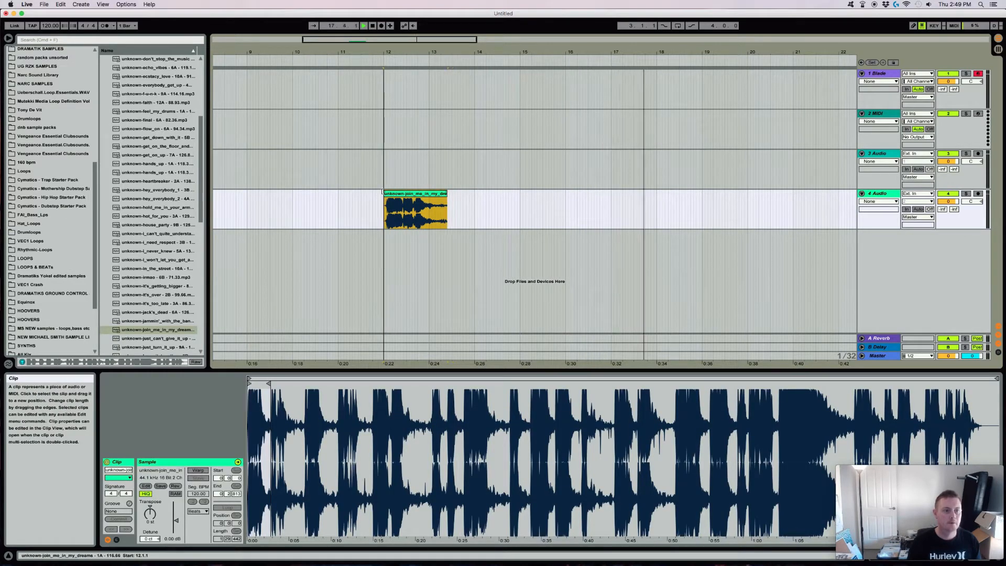
key("space")
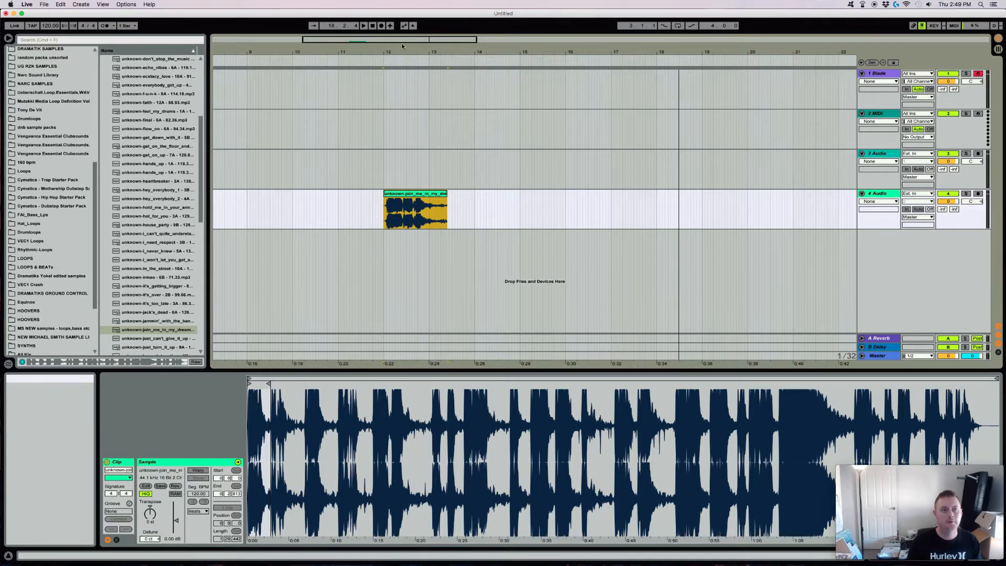
Reverse the sample of the shortened vocal clip.
left_click_drag(398, 40, 477, 127)
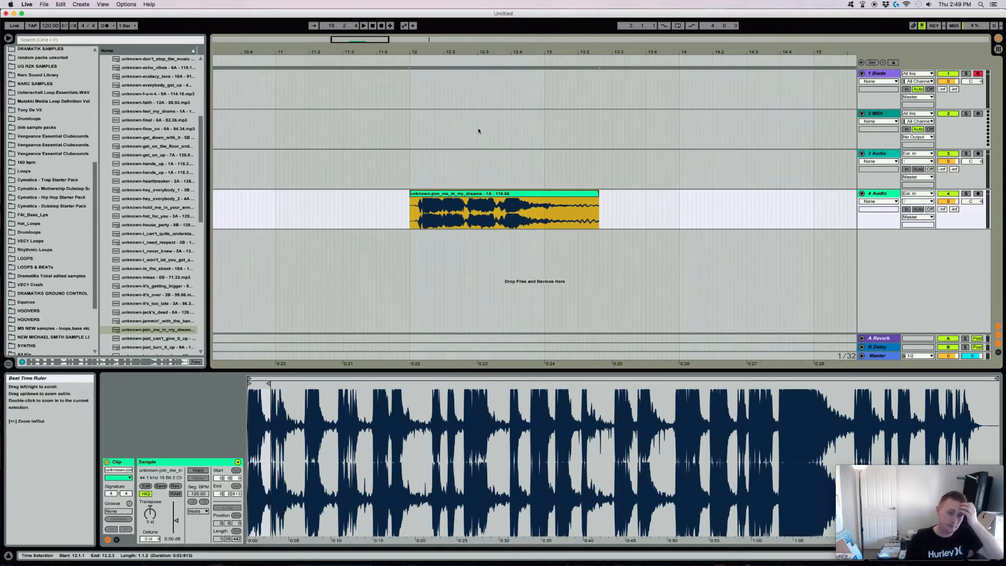
right_click(483, 195)
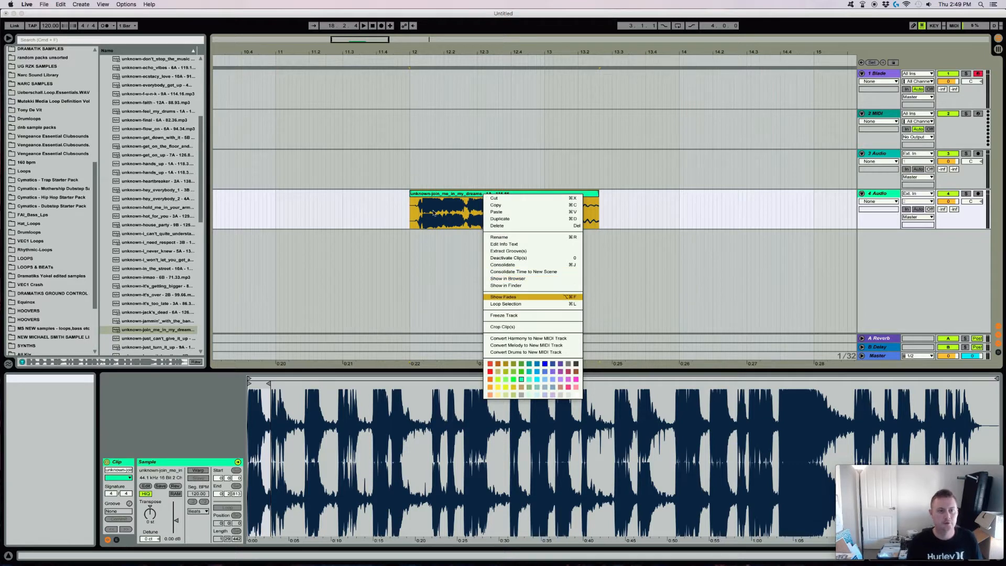
left_click(185, 485)
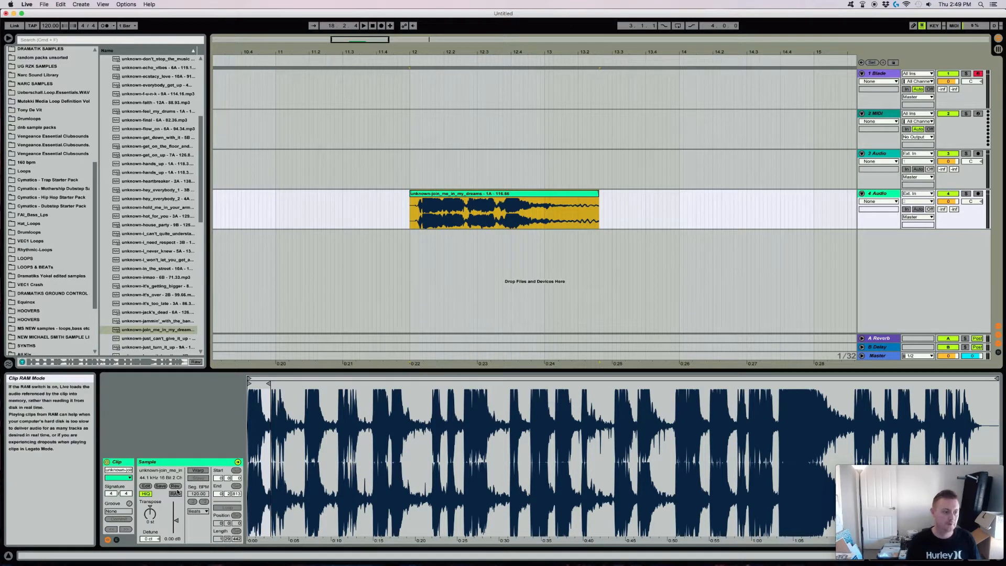
left_click(175, 486)
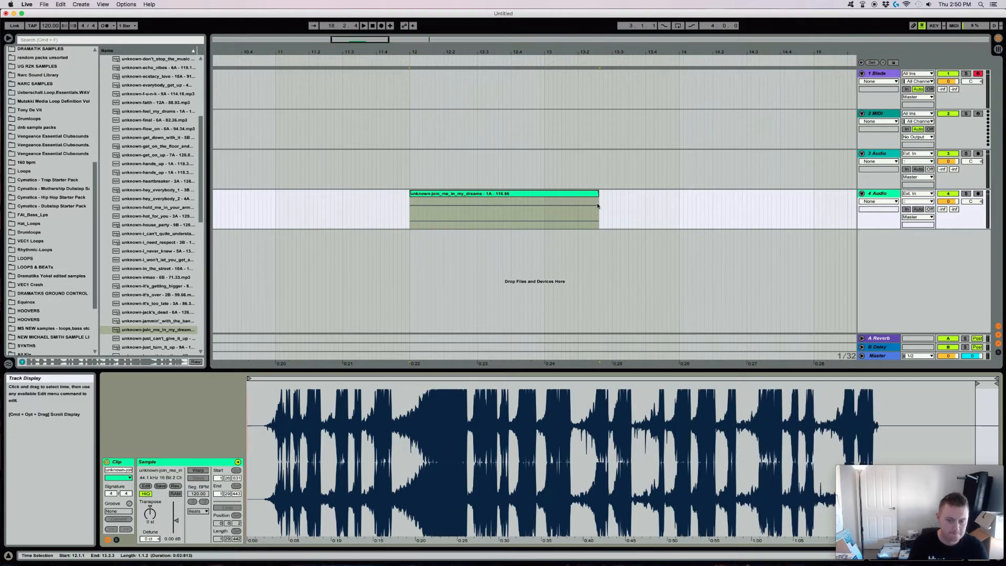
Move the reversed vocal clip earlier so it starts at 11.4.2, and audition it.
left_click_drag(565, 196, 539, 194)
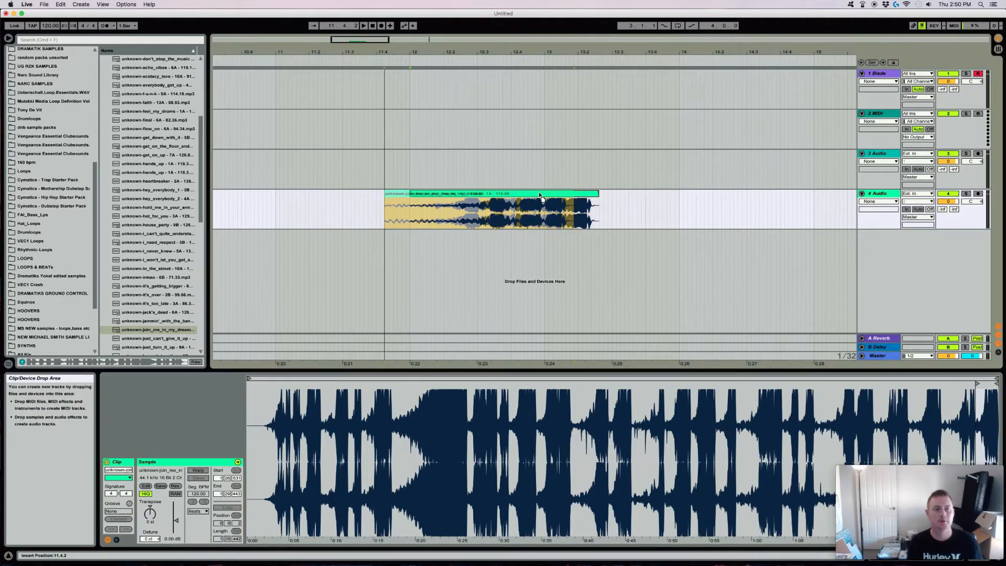
key("space")
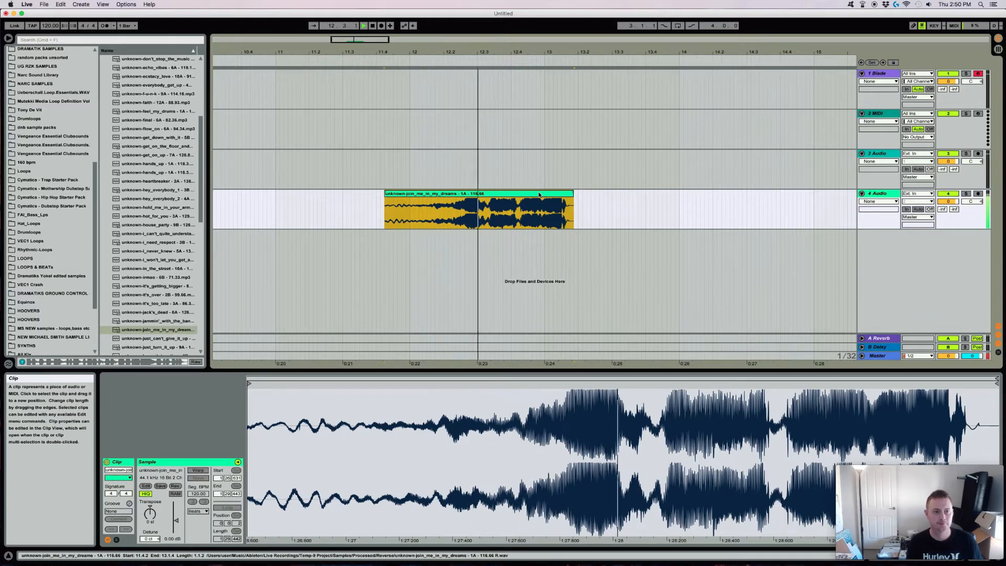
key("space")
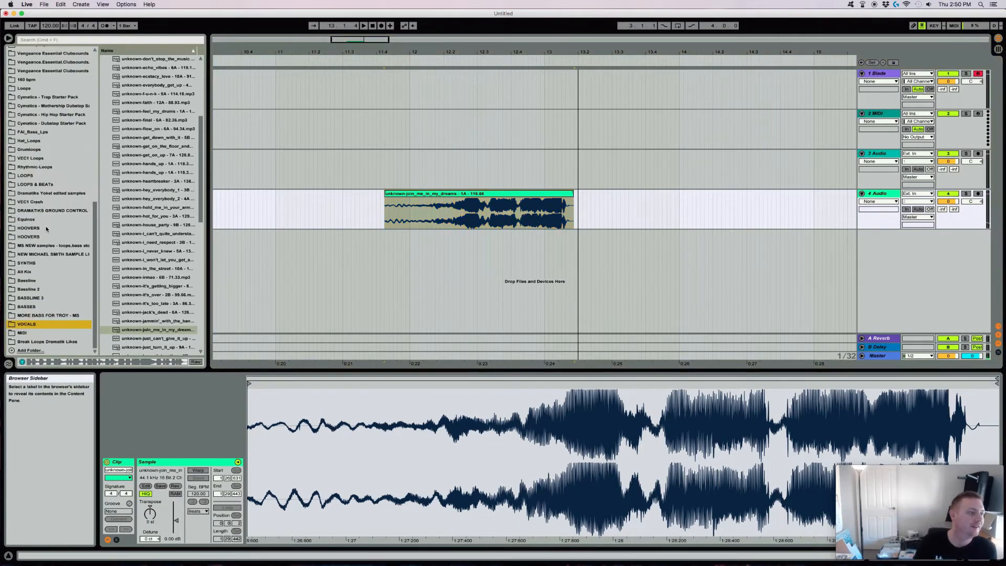
Add the Reverb audio effect to the 4 Audio track and audition the end of the clip from 13.1.3.
scroll(48, 209, "up", 10)
left_click(28, 77)
left_click(27, 68)
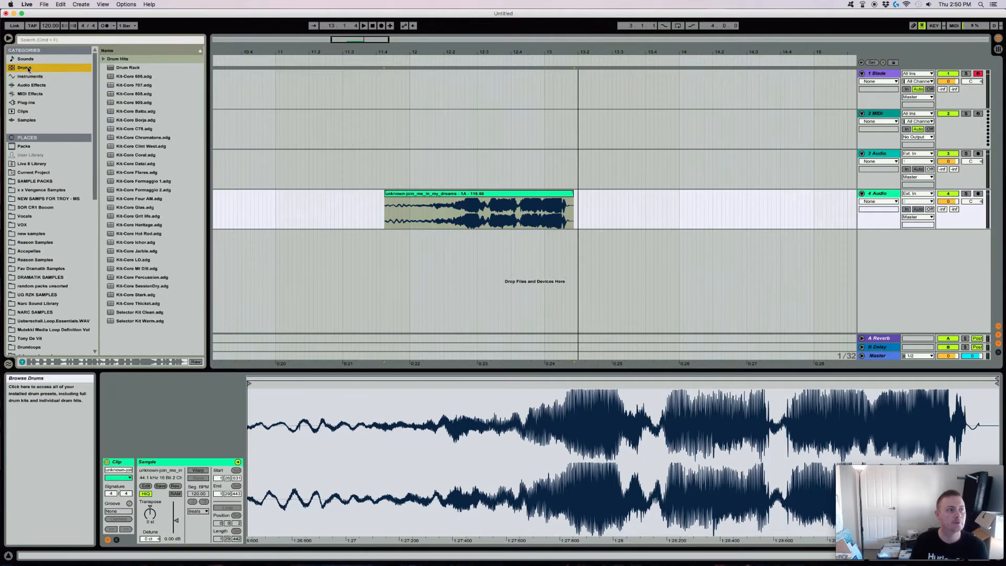
left_click(29, 77)
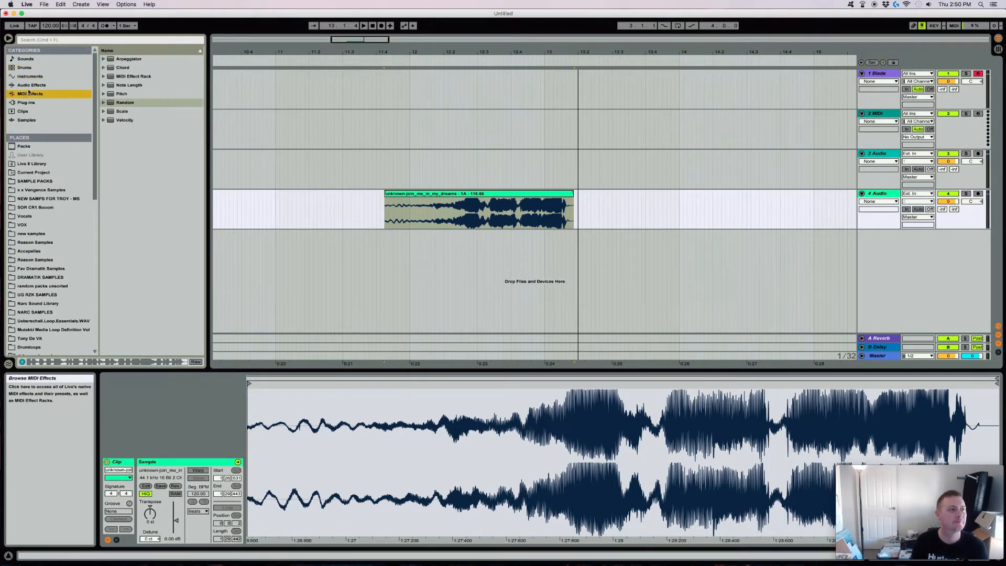
left_click(31, 86)
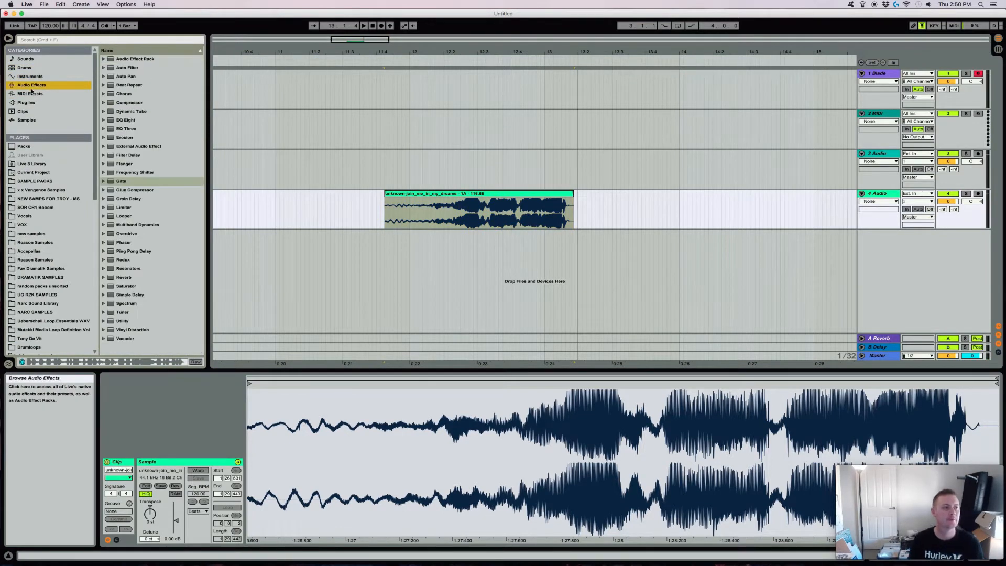
left_click(104, 278)
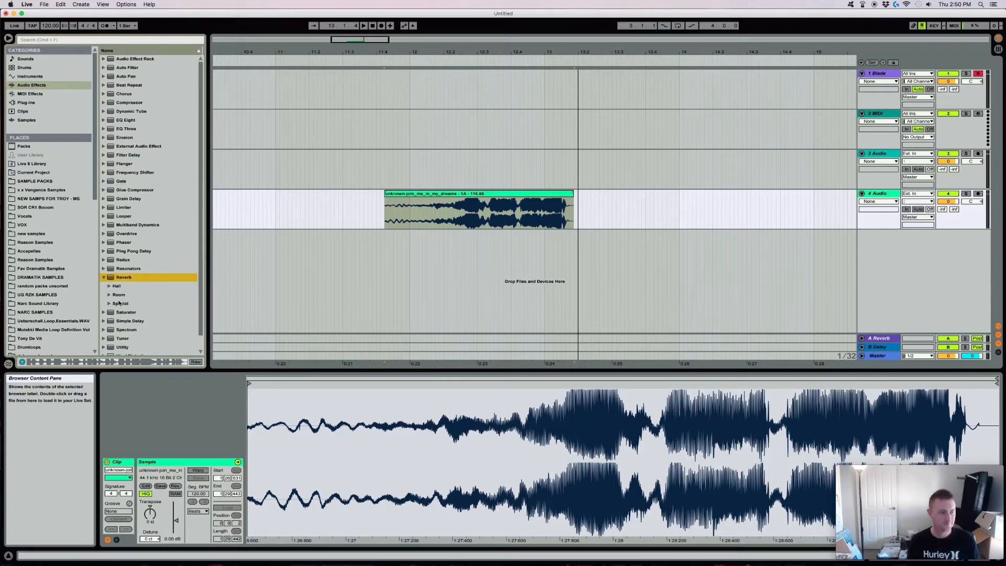
left_click(117, 286)
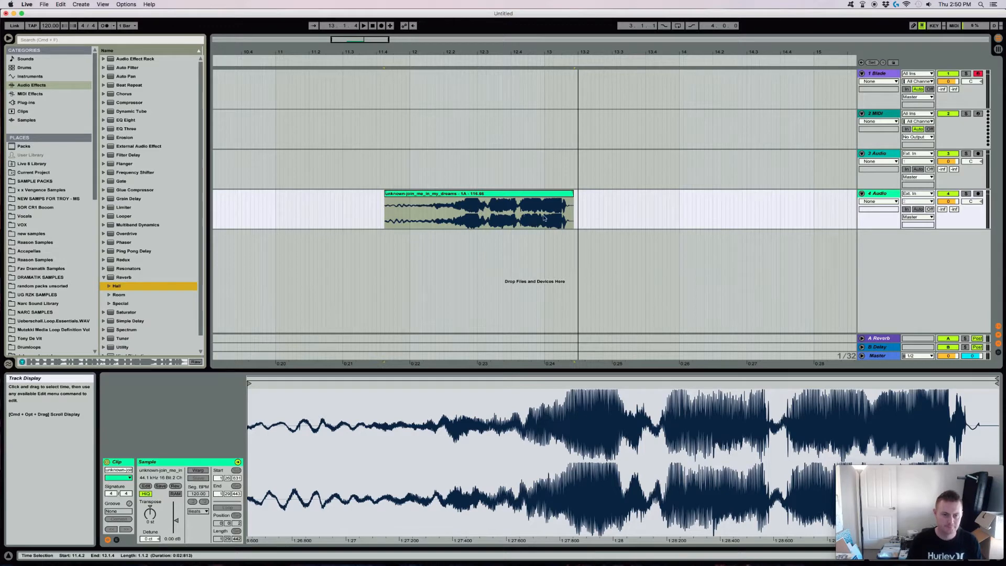
left_click(911, 194)
left_click(886, 194)
double_click(886, 193)
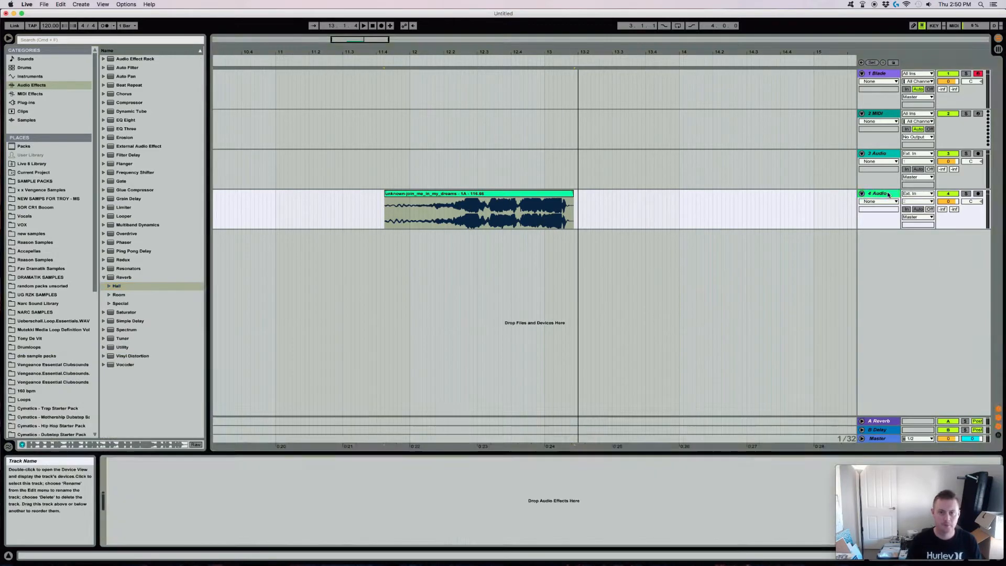
left_click_drag(118, 281, 355, 238)
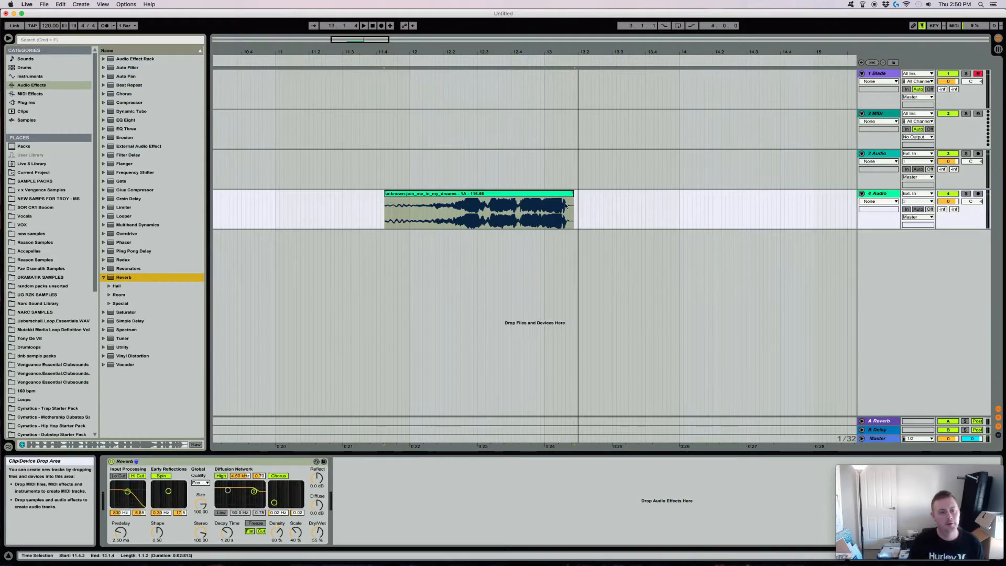
left_click(561, 169)
key("space")
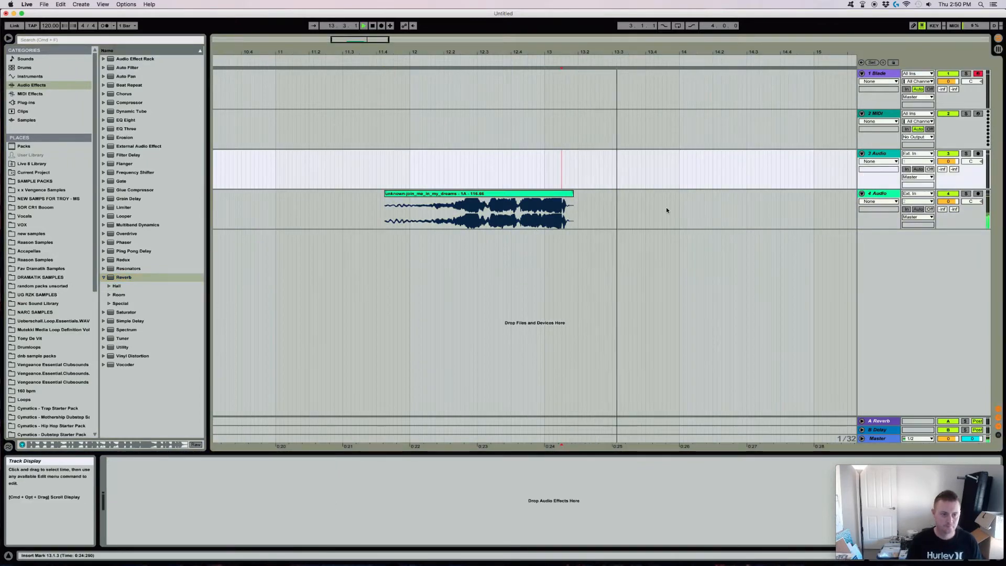
Try the reverb with a decay time of about 6.5 s and 100% dry/wet, auditioning the clip's tail.
left_click(879, 194)
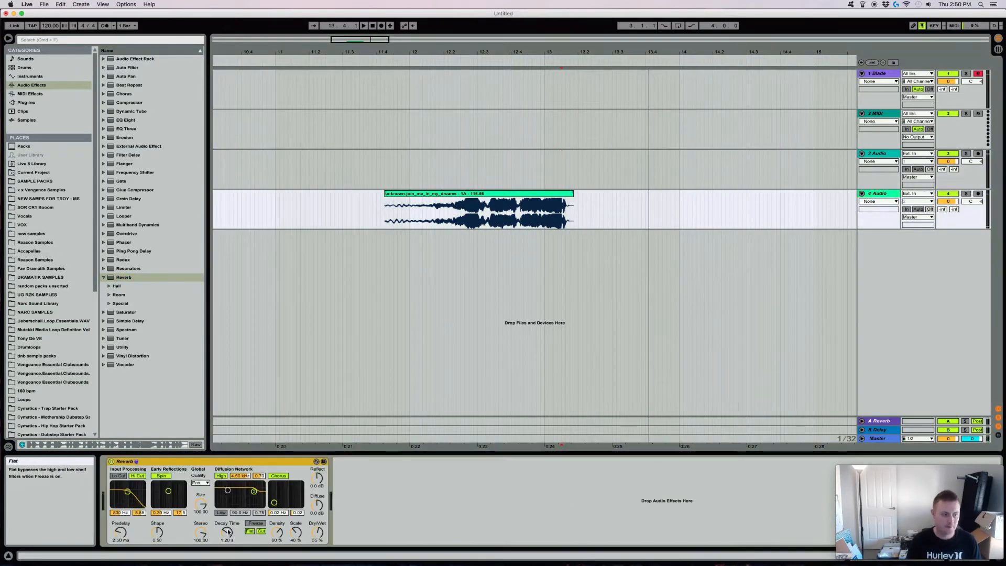
left_click_drag(226, 532, 227, 506)
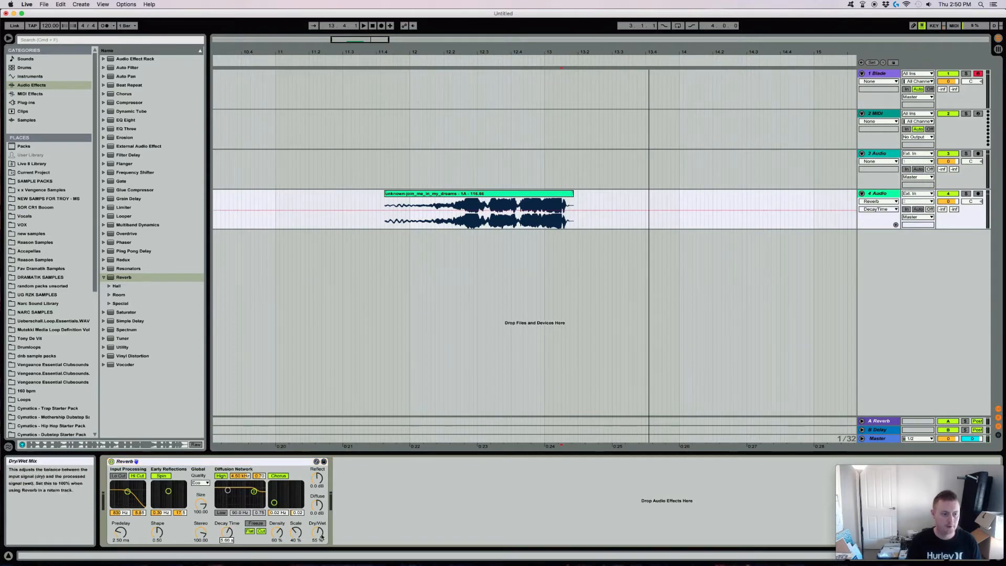
left_click_drag(317, 532, 319, 541)
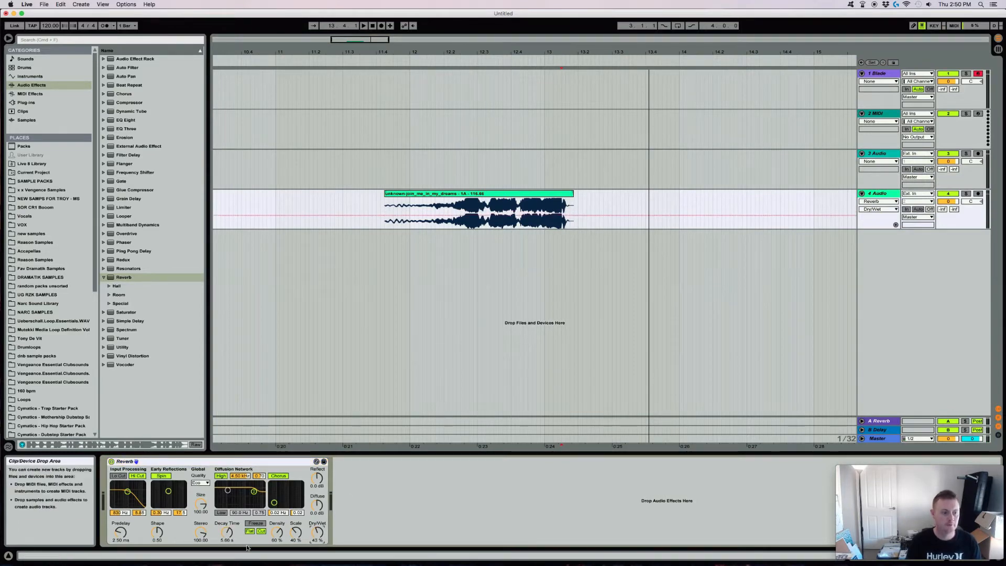
left_click_drag(227, 532, 227, 535)
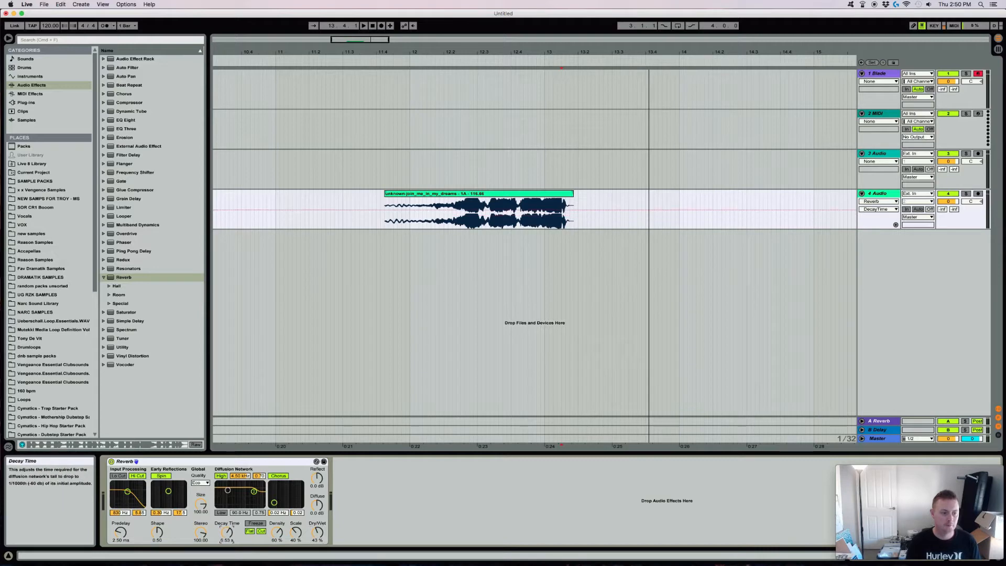
left_click_drag(317, 532, 317, 493)
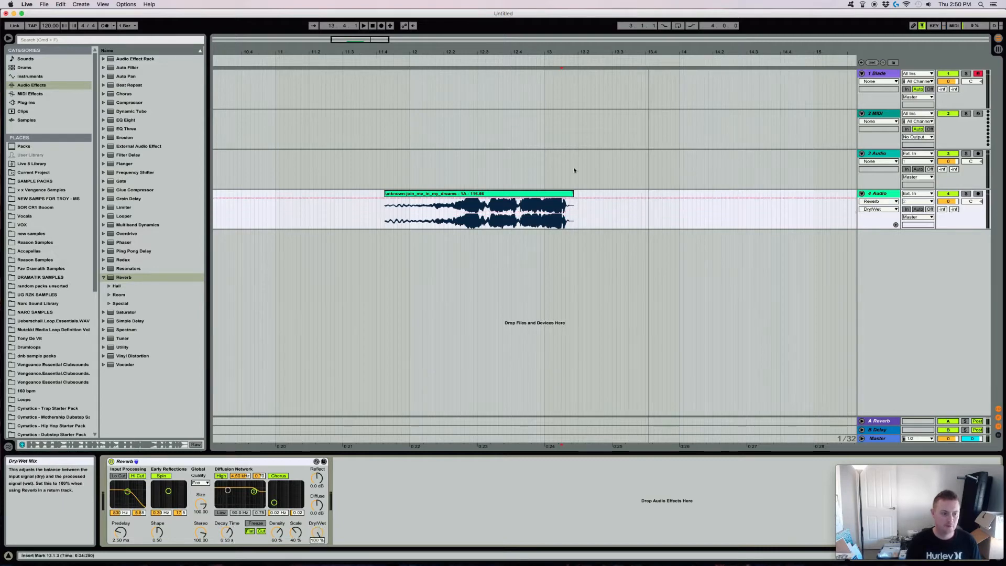
left_click(559, 179)
key("space")
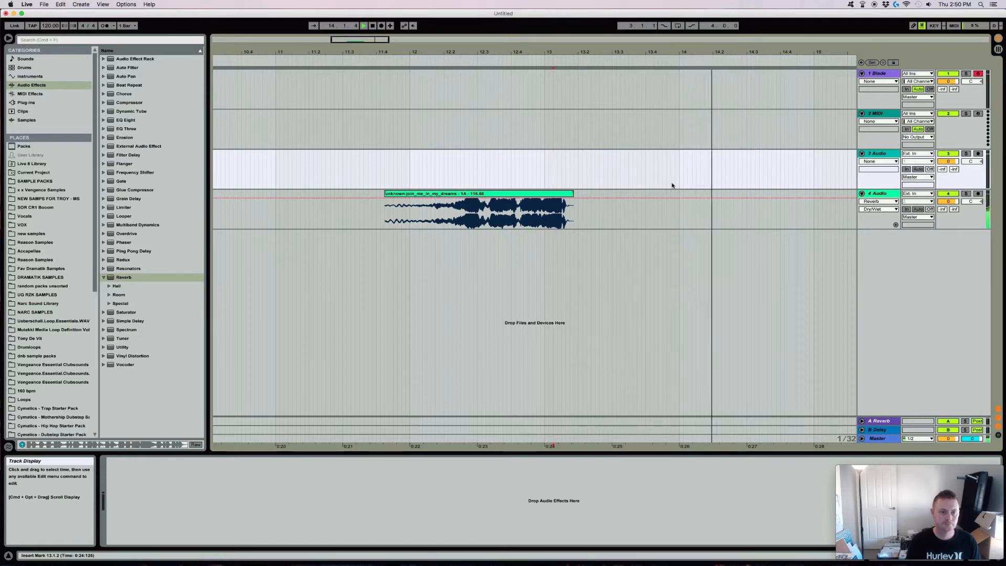
key("space")
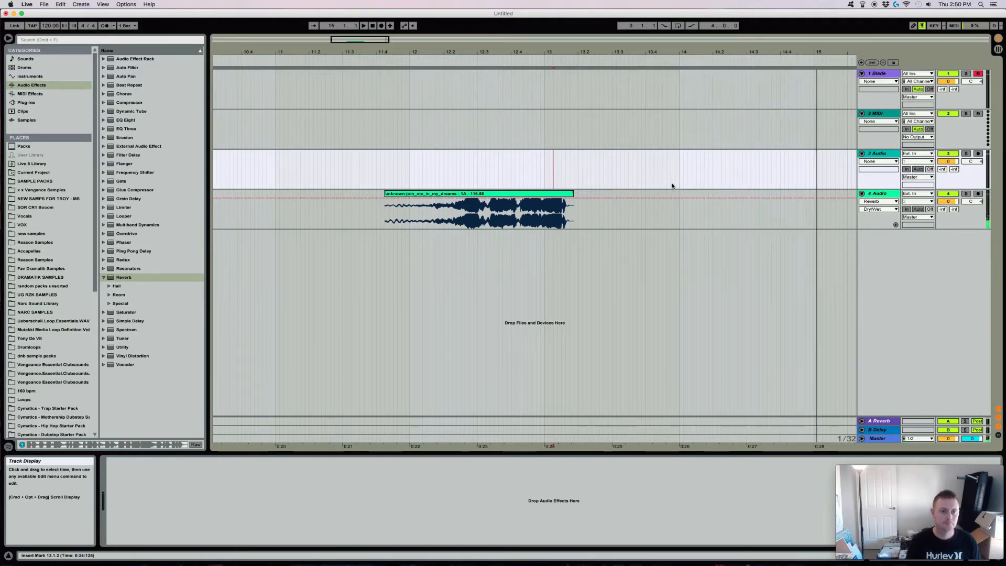
key("space")
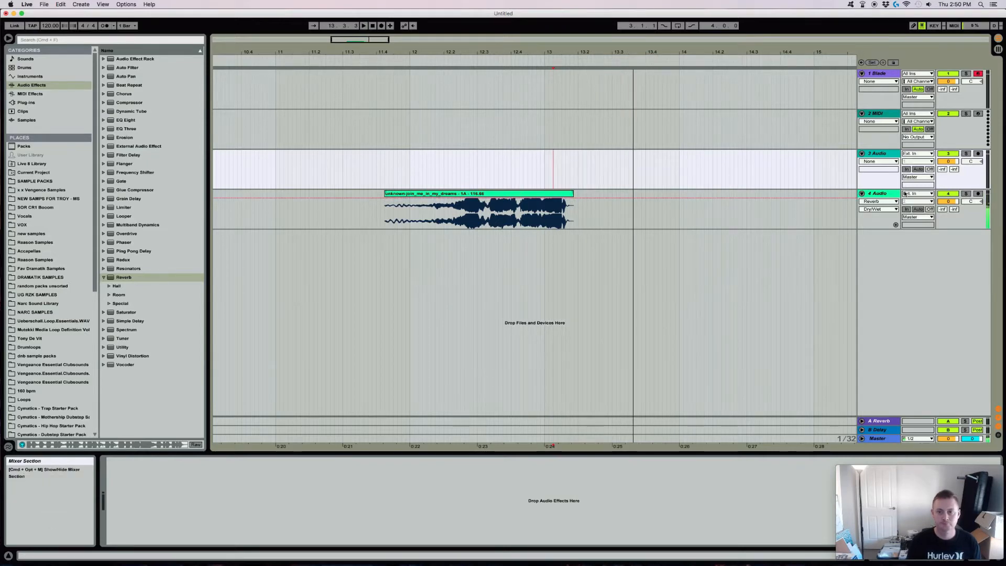
Set the reverb's decay time to 4.55 s and dry/wet to 70%, and play back the end of the clip.
left_click(879, 193)
left_click_drag(226, 533, 226, 533)
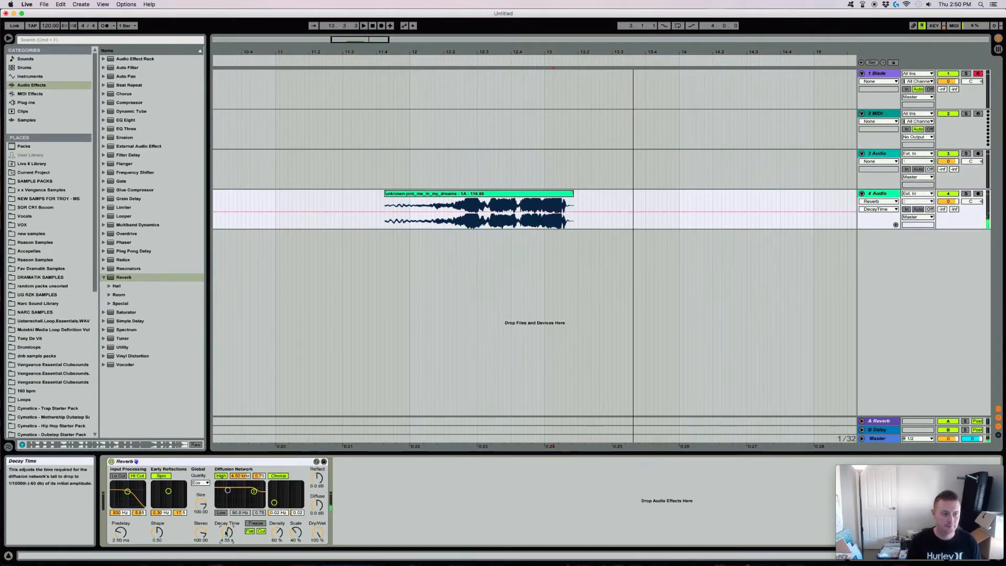
left_click_drag(317, 532, 317, 539)
left_click(557, 187)
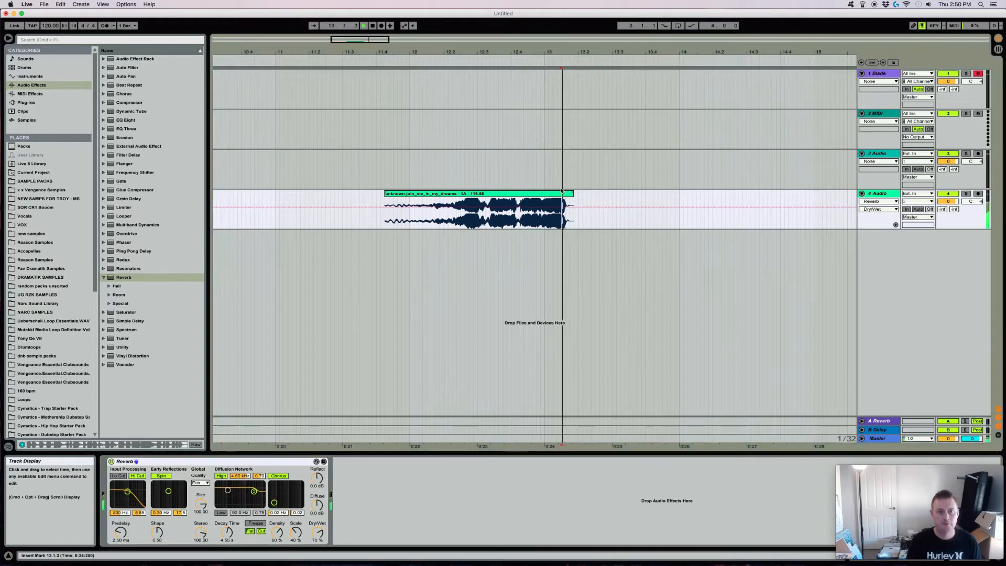
key("space")
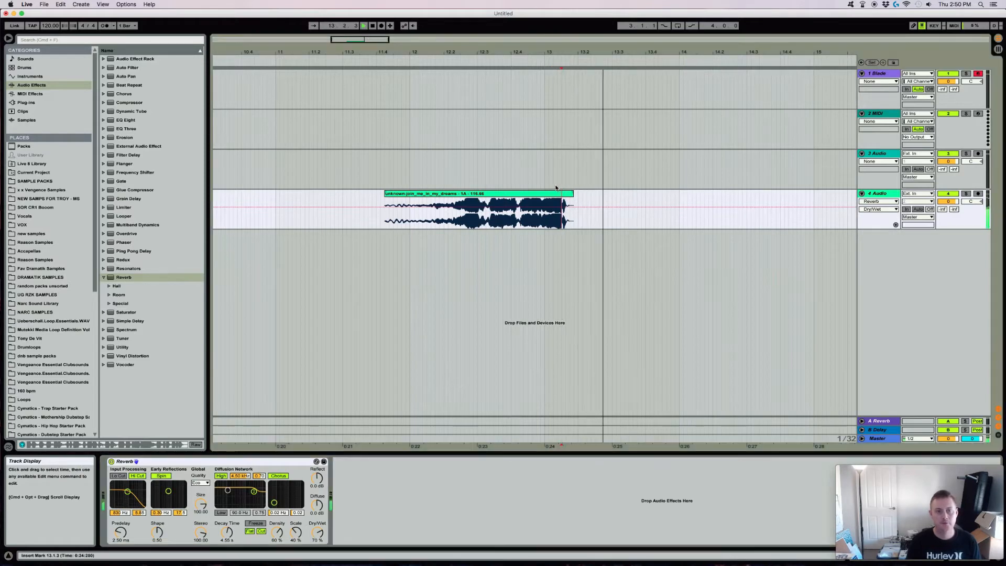
left_click(527, 179)
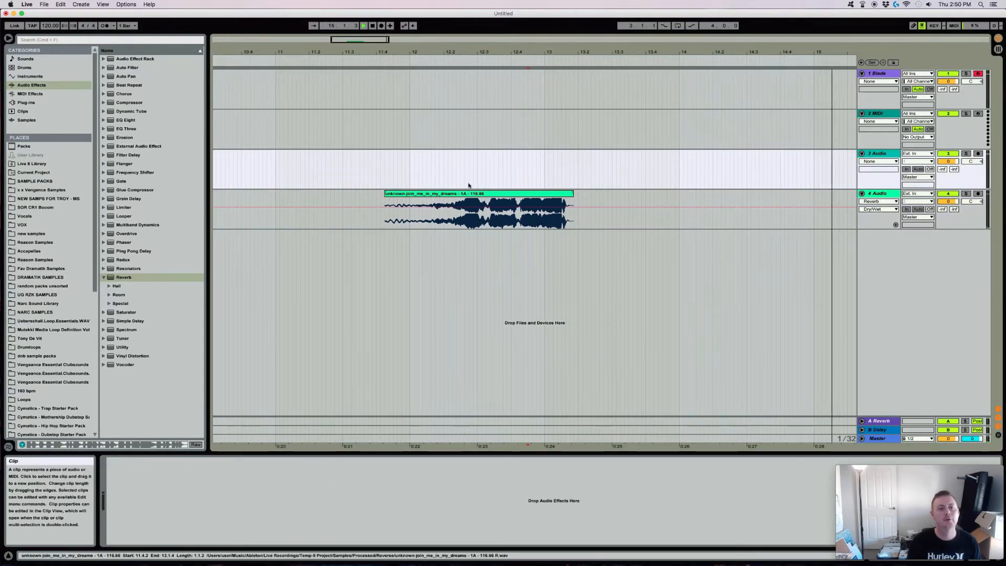
left_click(413, 177)
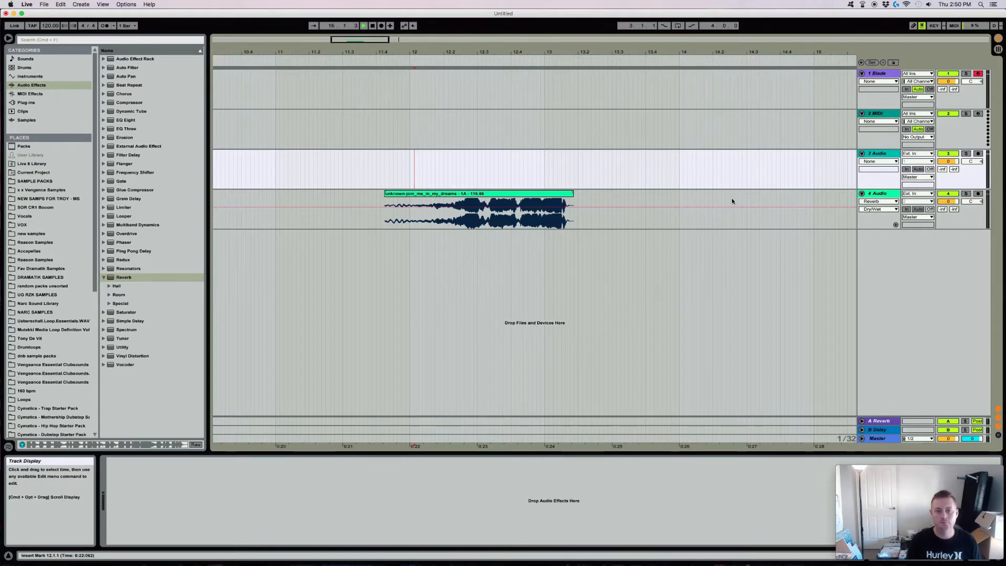
left_click_drag(731, 201, 384, 208)
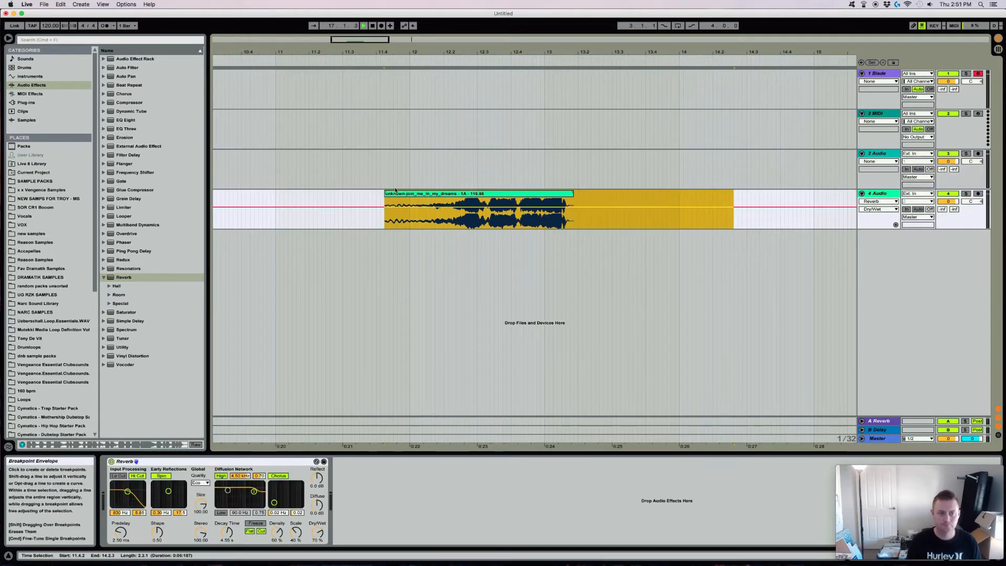
right_click(834, 244)
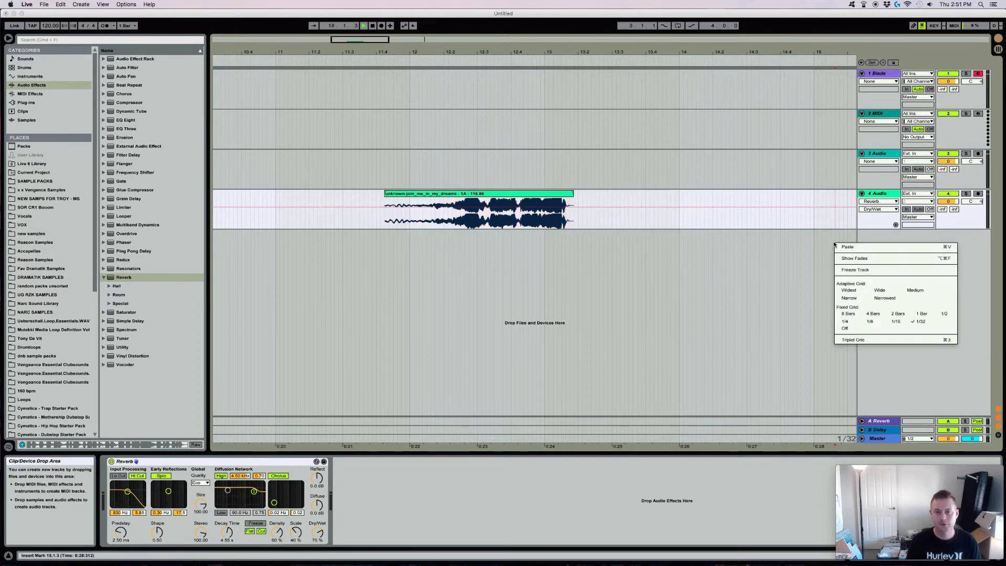
right_click(748, 265)
left_click(912, 164)
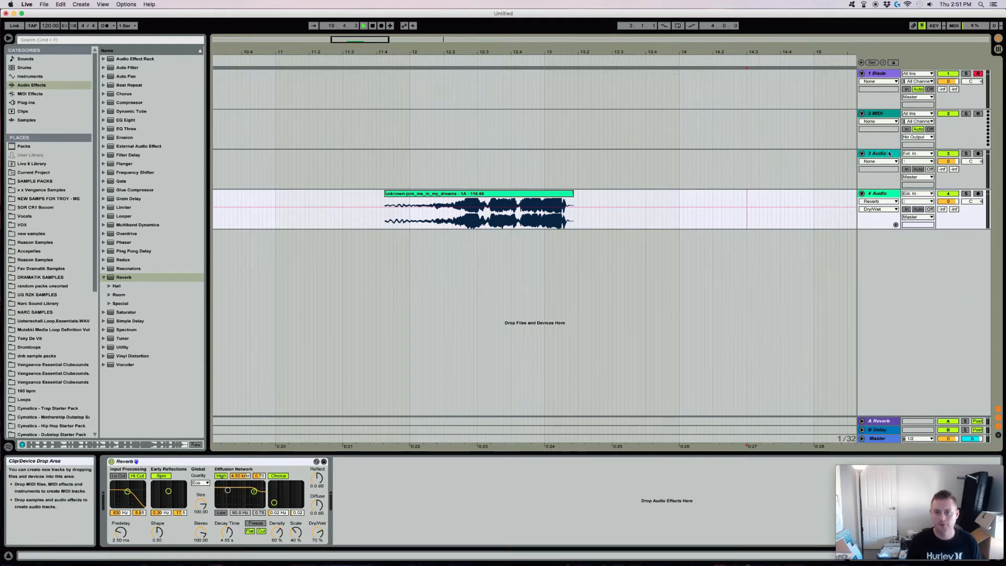
Delete the 1 Blade and 2 MIDI tracks, and set the remaining empty audio track's input to 2-Audio.
left_click(883, 77)
key("Delete")
key("Delete")
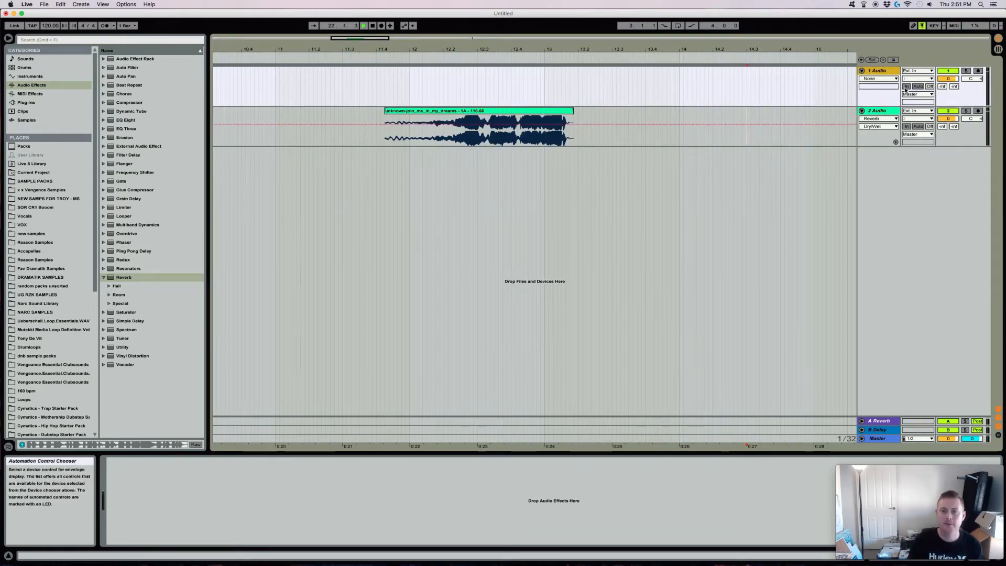
left_click(921, 71)
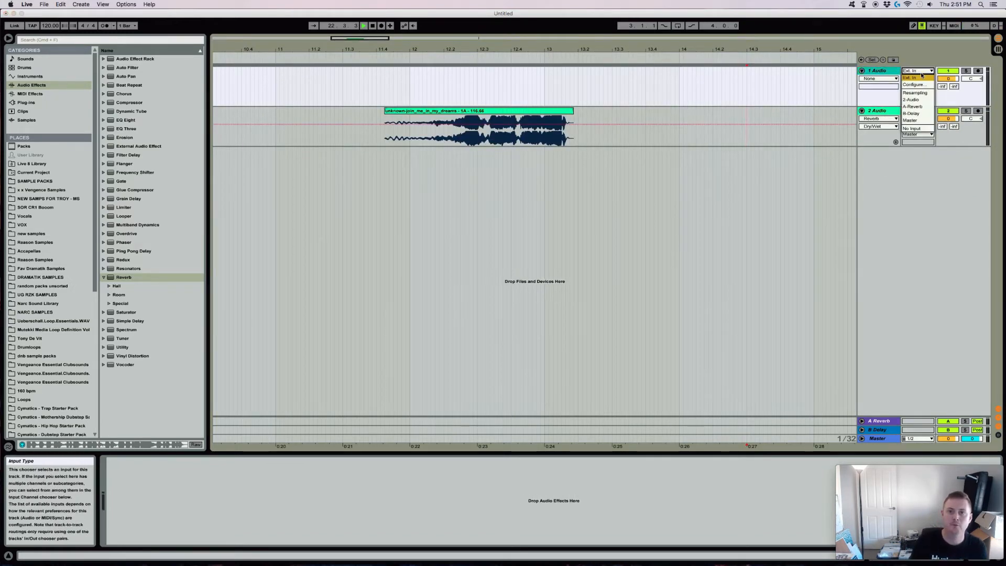
left_click(929, 100)
Rename the track holding the reversed vocal to "vox" and the empty audio track to "recorded wav vox".
right_click(885, 111)
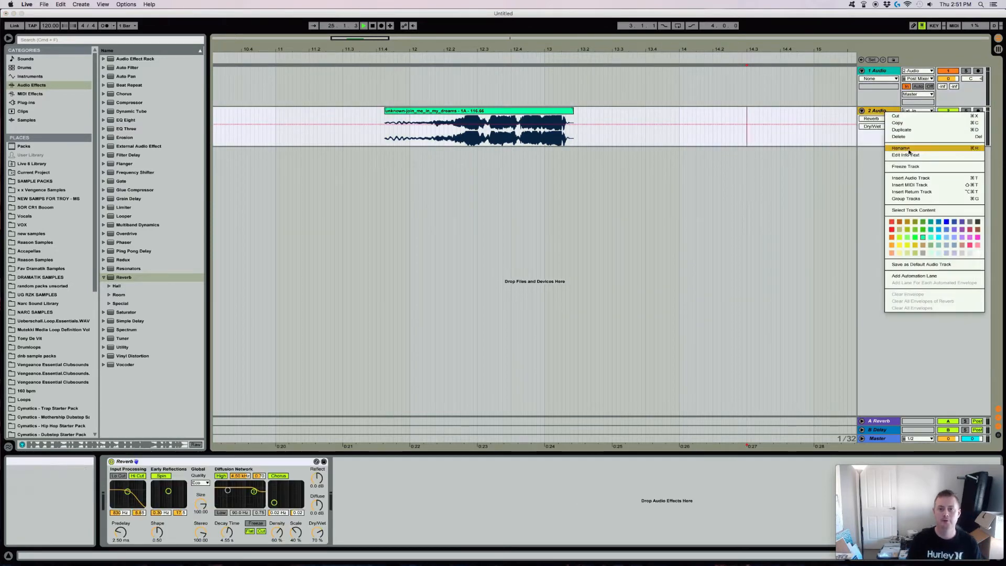
left_click(908, 150)
type("vo")
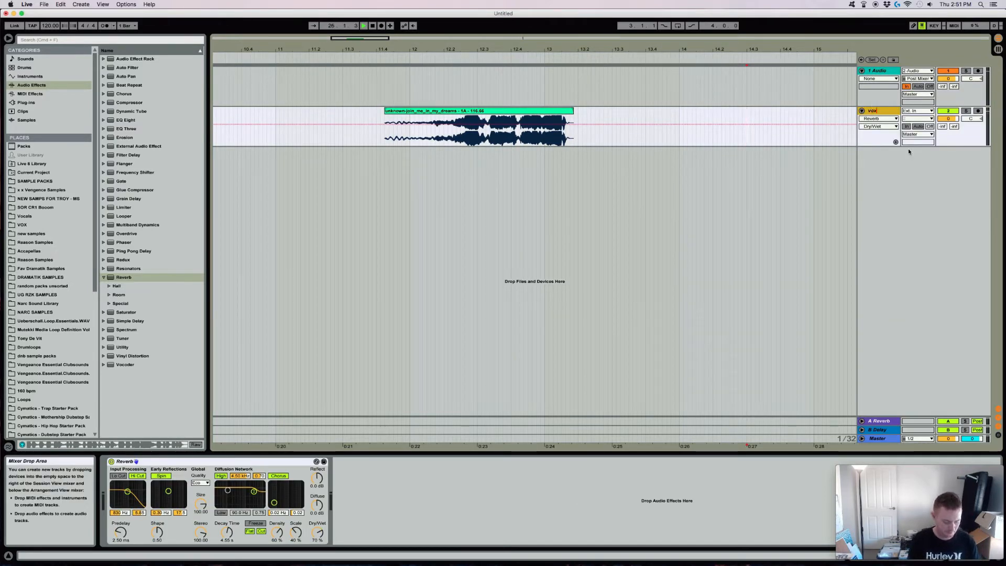
type("x")
key("Return")
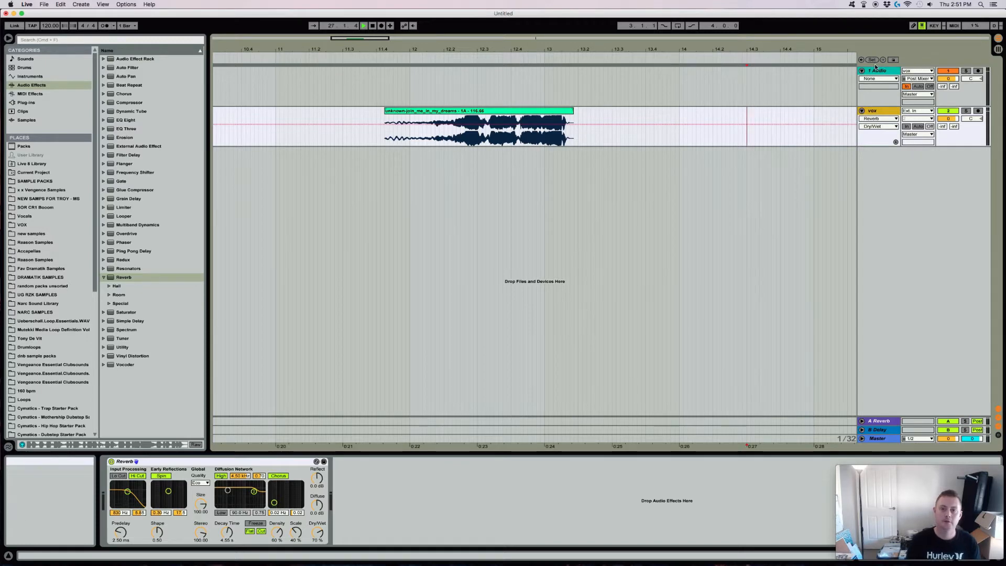
right_click(876, 71)
left_click(901, 107)
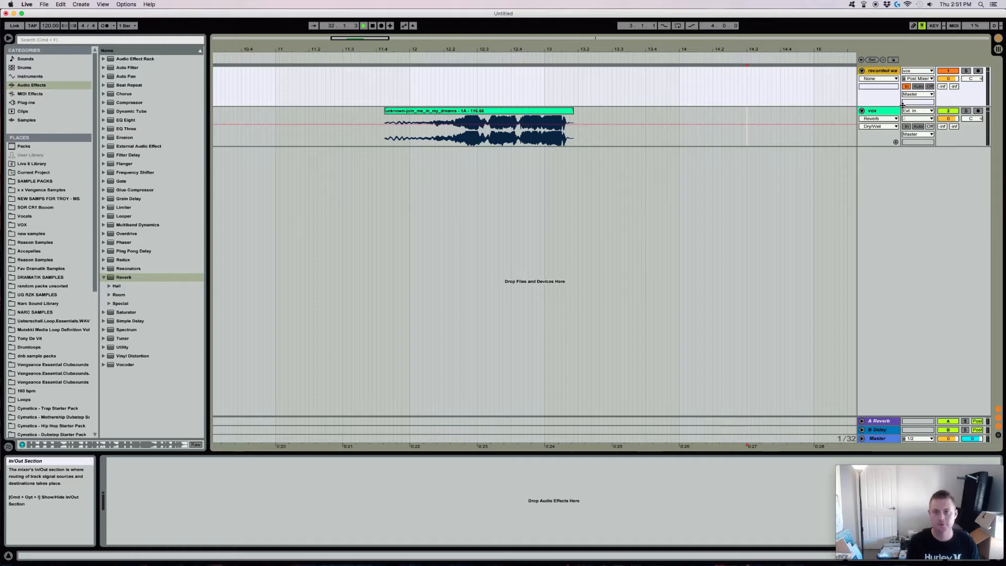
left_click(891, 139)
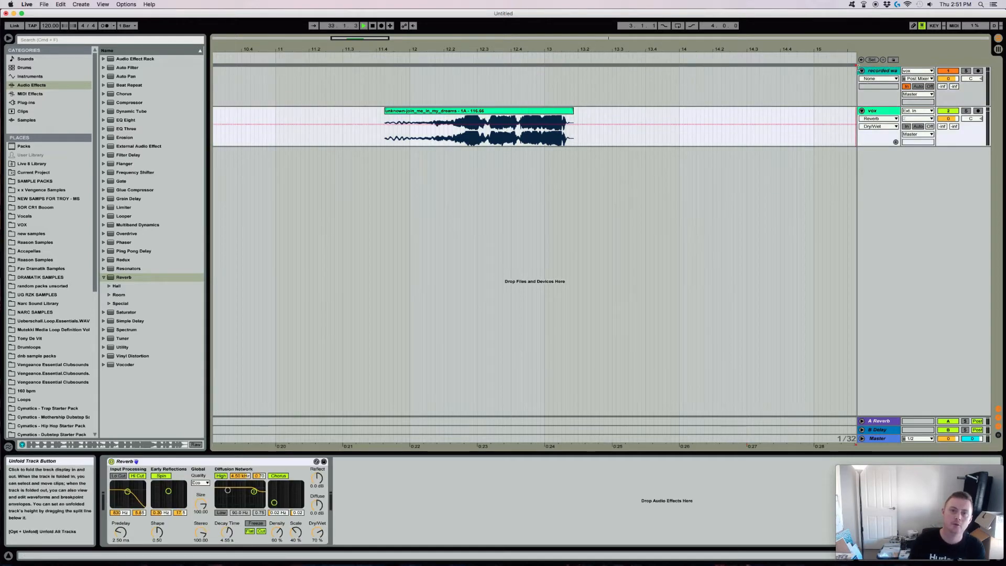
Widen the track headers, and colour the recorded wav vox track bright green and the vox track light blue.
left_click_drag(857, 73, 837, 74)
right_click(861, 71)
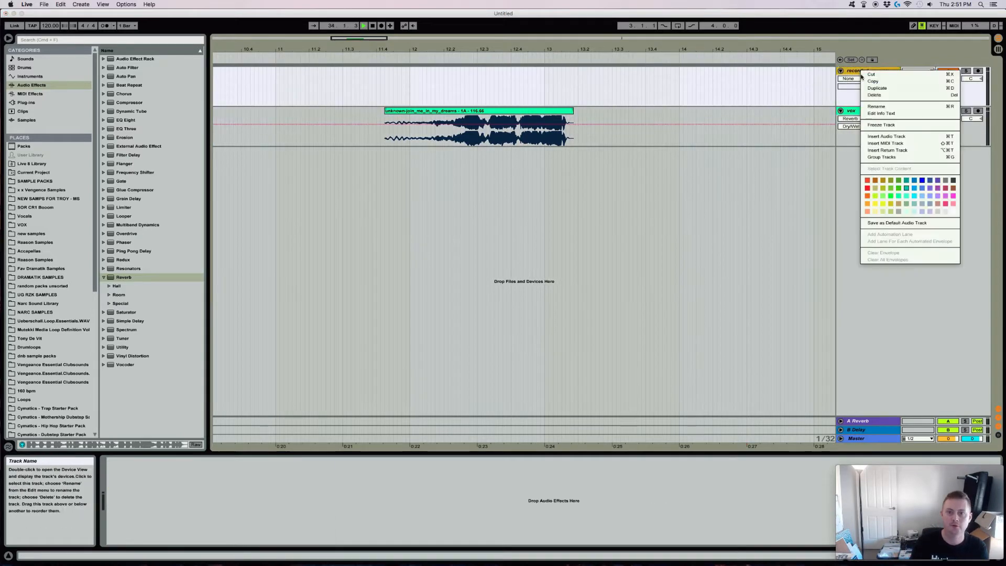
left_click(890, 197)
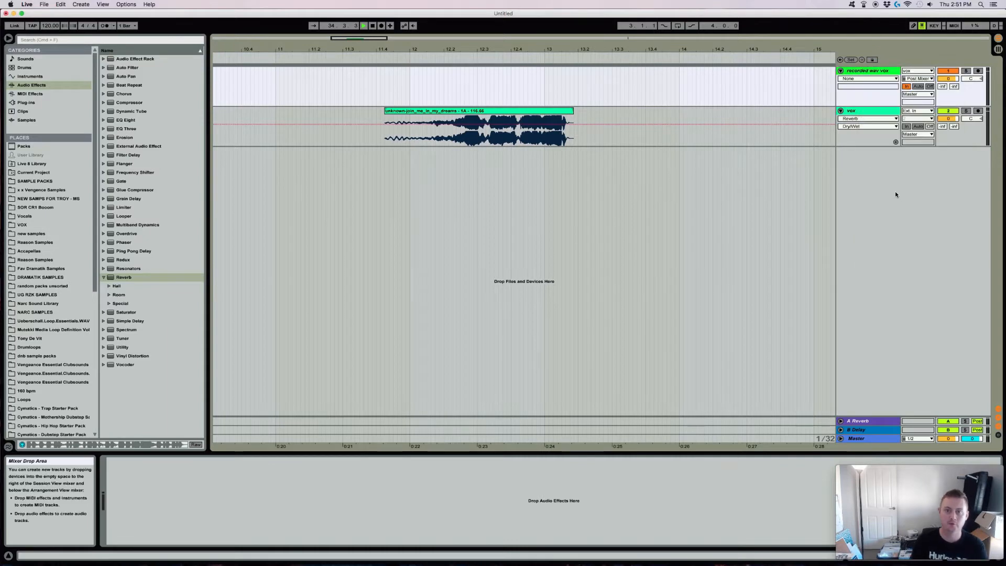
right_click(874, 113)
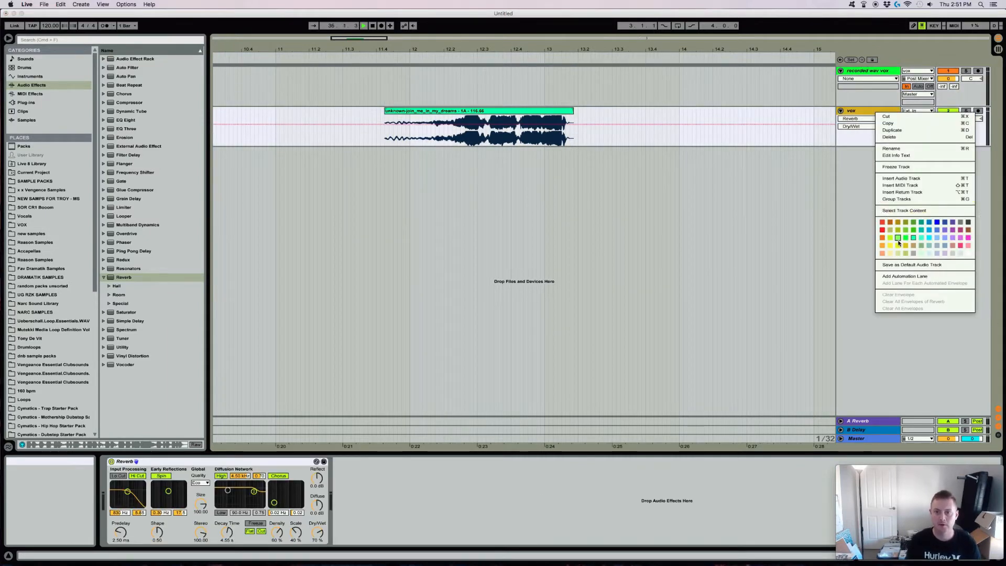
left_click(928, 239)
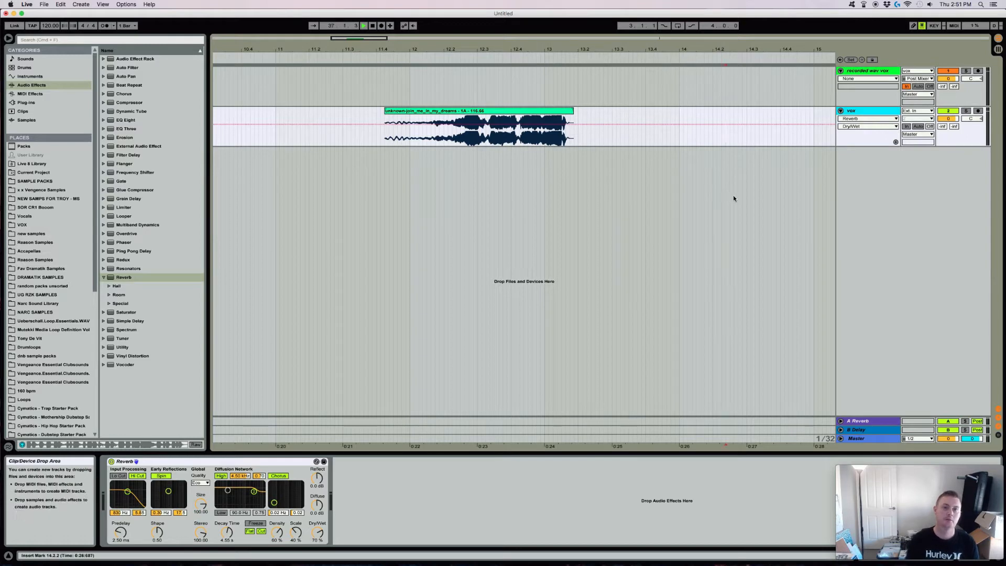
Colour the reversed vocal clip light blue to match the vox track.
right_click(541, 112)
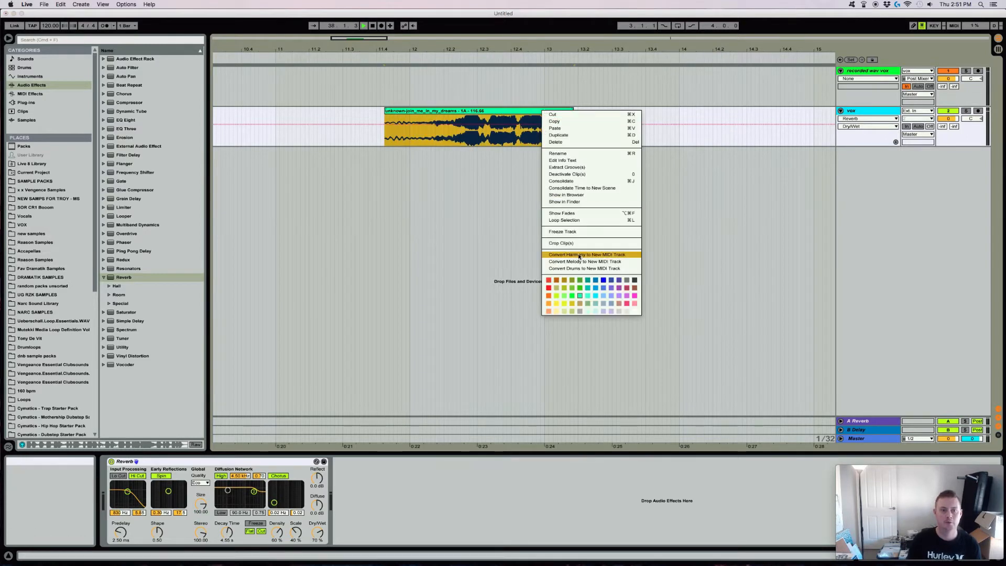
left_click(587, 296)
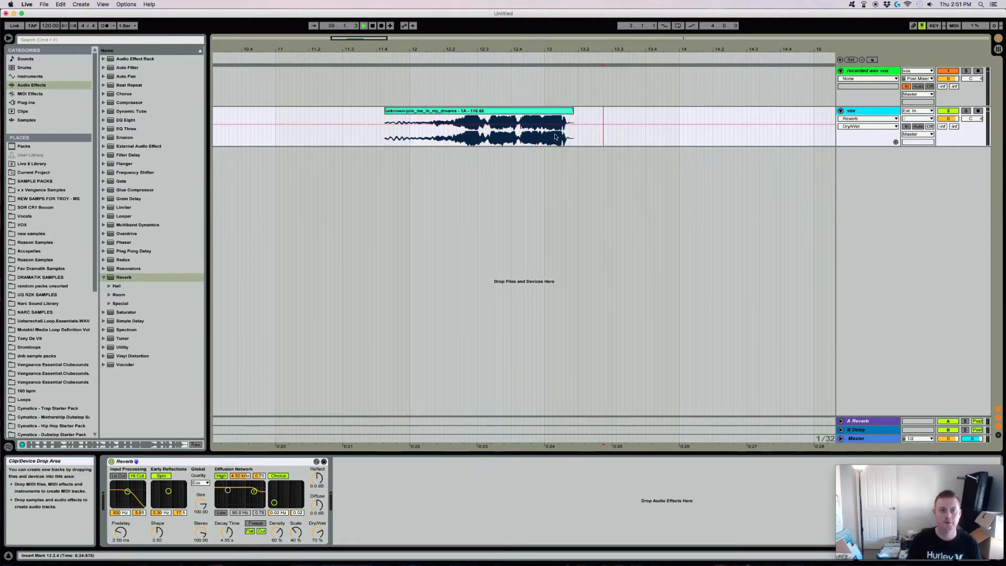
right_click(561, 111)
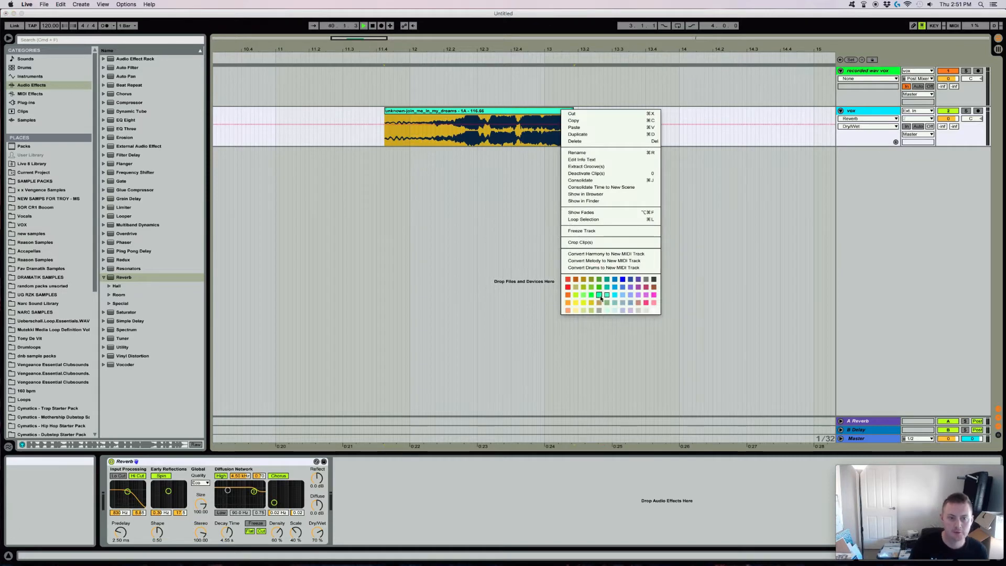
left_click(614, 297)
left_click(604, 126)
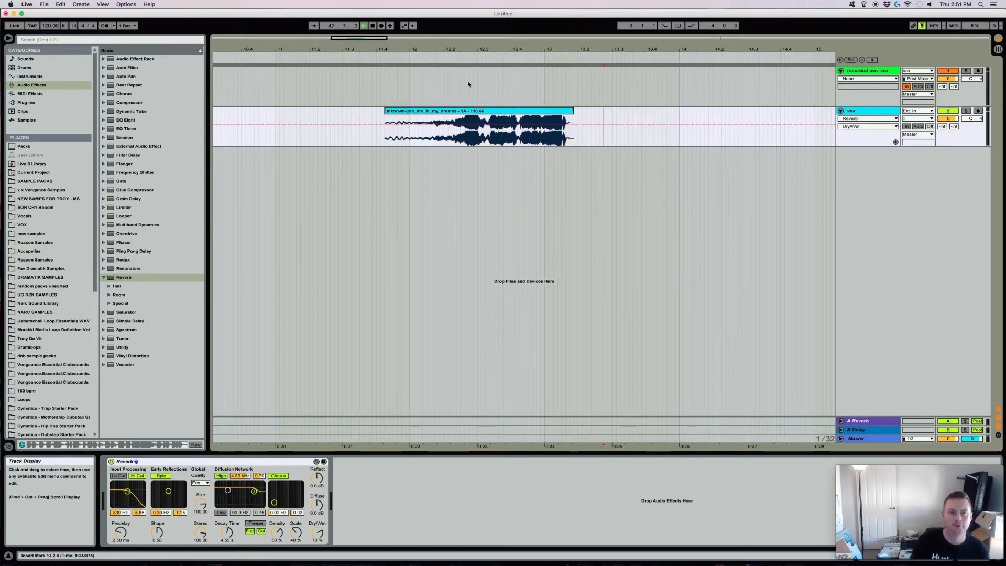
Arm the recorded wav vox track, record the vox track's reverb output into it from 12.1.2, and set its monitoring to Auto.
left_click(396, 84)
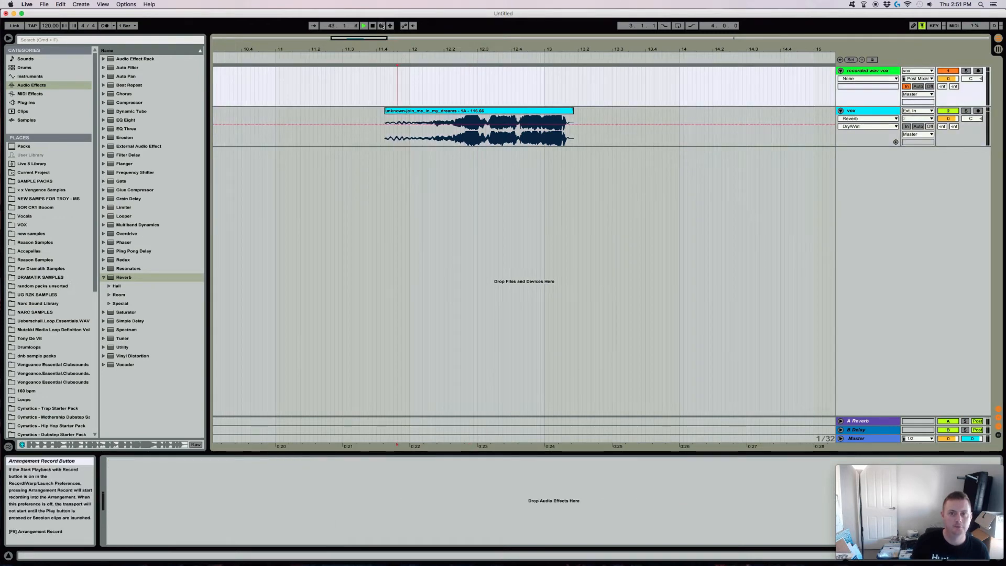
left_click(977, 72)
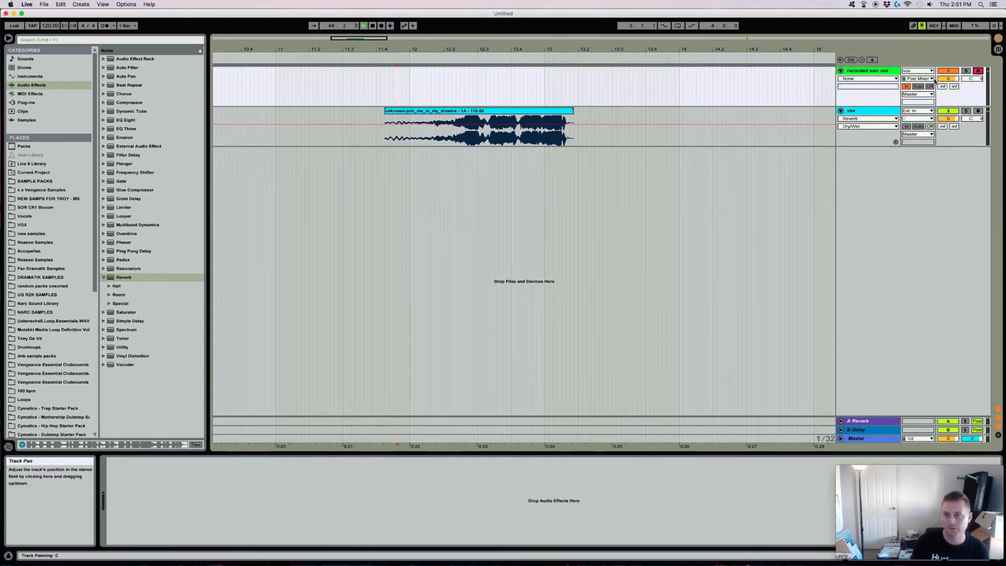
left_click(381, 26)
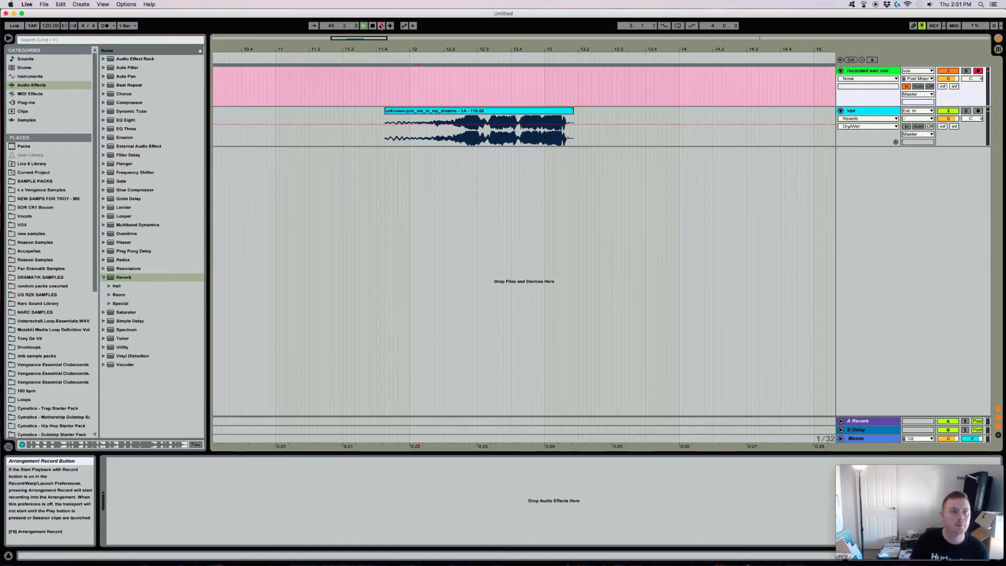
left_click(417, 62)
left_click(380, 26)
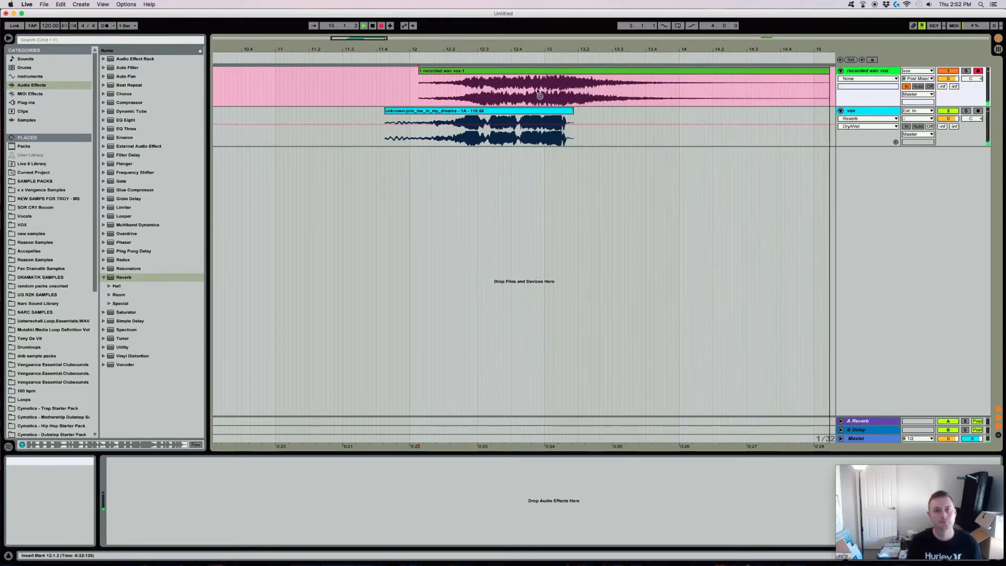
key("space")
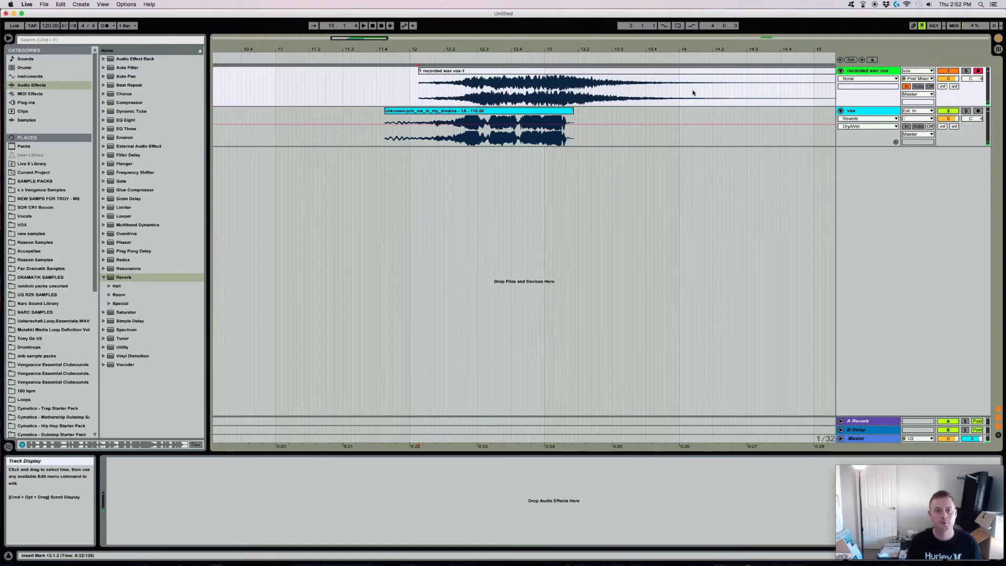
left_click(920, 88)
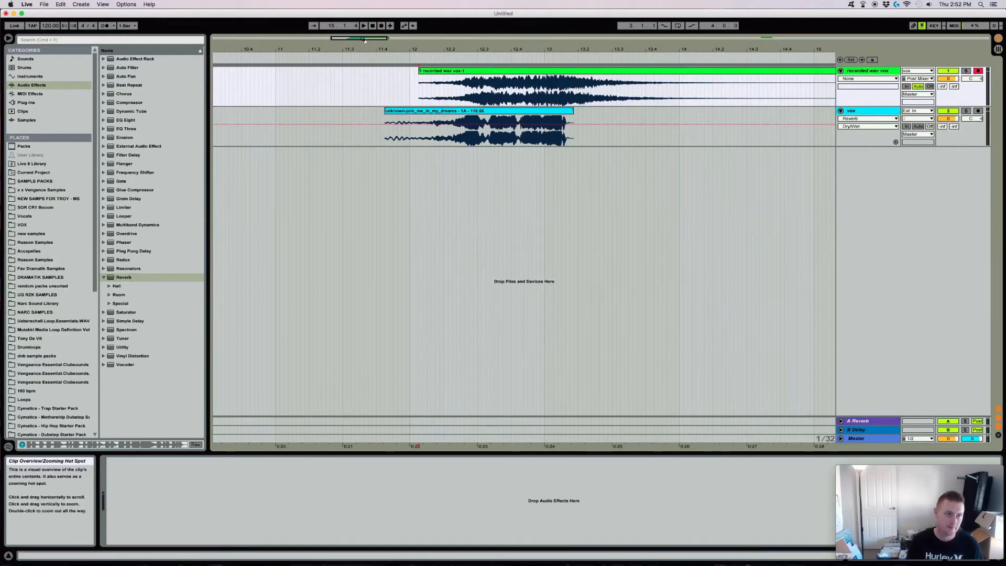
Set the fixed grid to 1/2 and trim the start of the recorded clip to 13.1.2.
left_click_drag(363, 38, 362, 29)
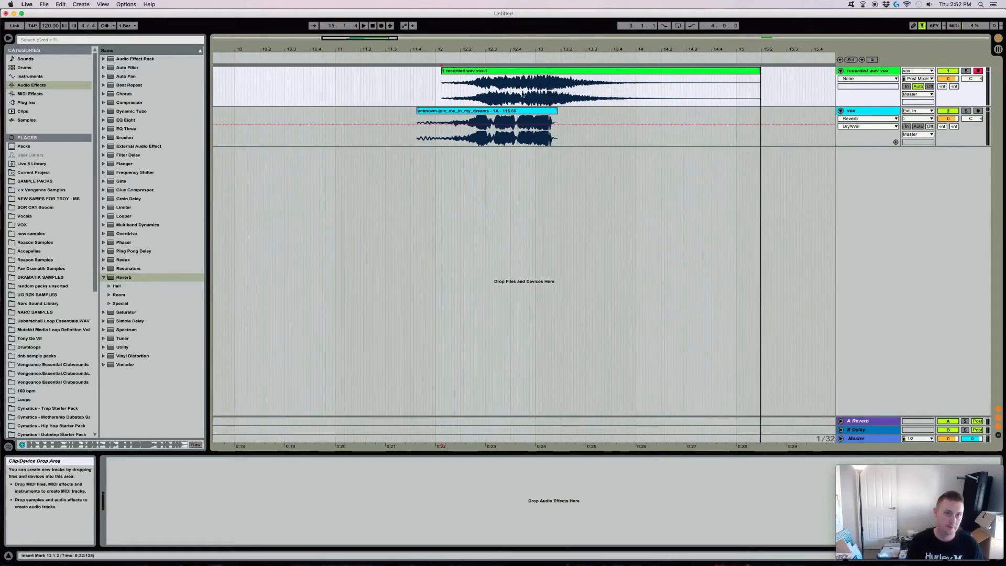
right_click(556, 95)
left_click(664, 242)
right_click(625, 132)
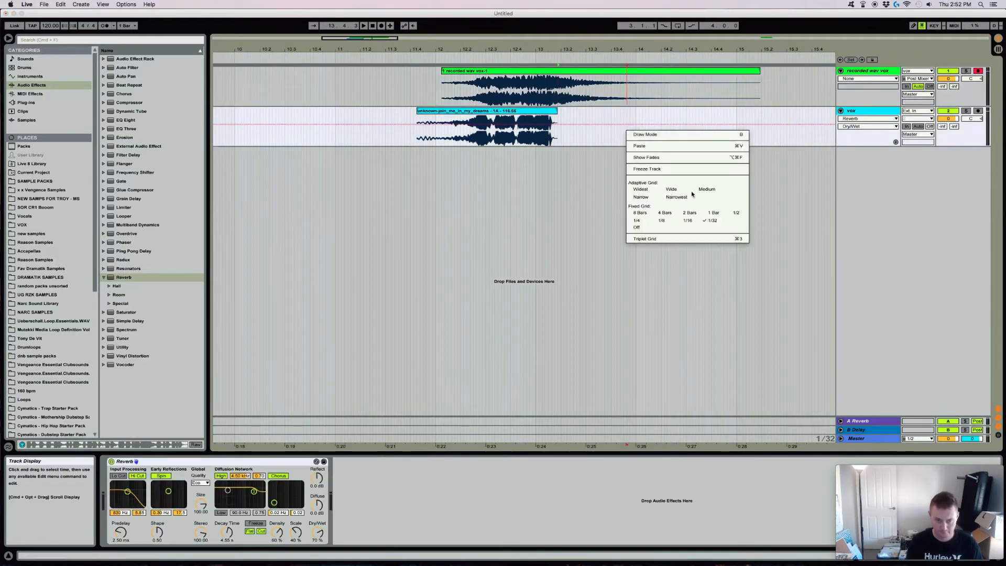
left_click(741, 214)
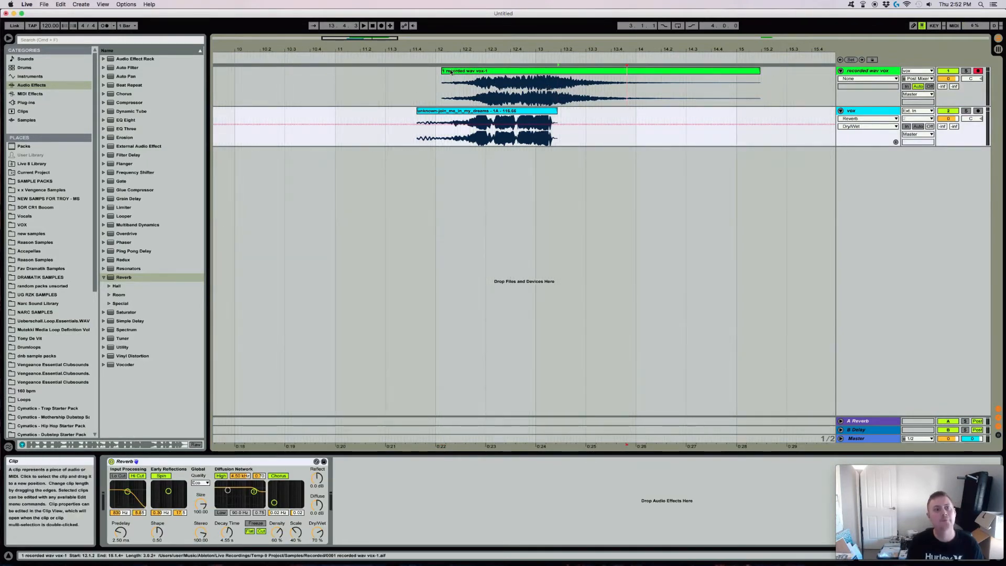
left_click_drag(443, 70, 559, 81)
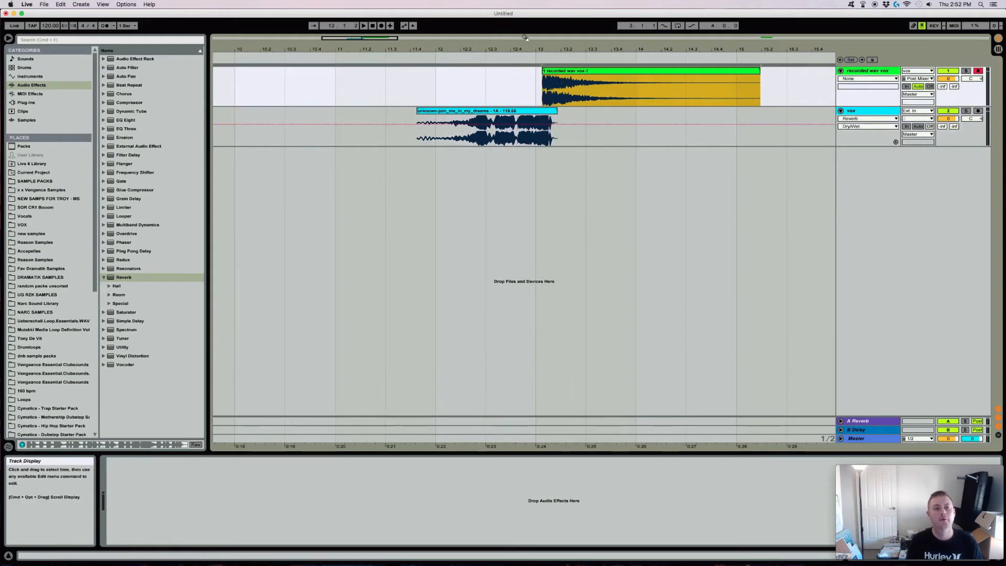
Set the fixed grid to 1/16 and trim the start of the recorded clip to 13.1.3.
left_click_drag(361, 40, 364, 53)
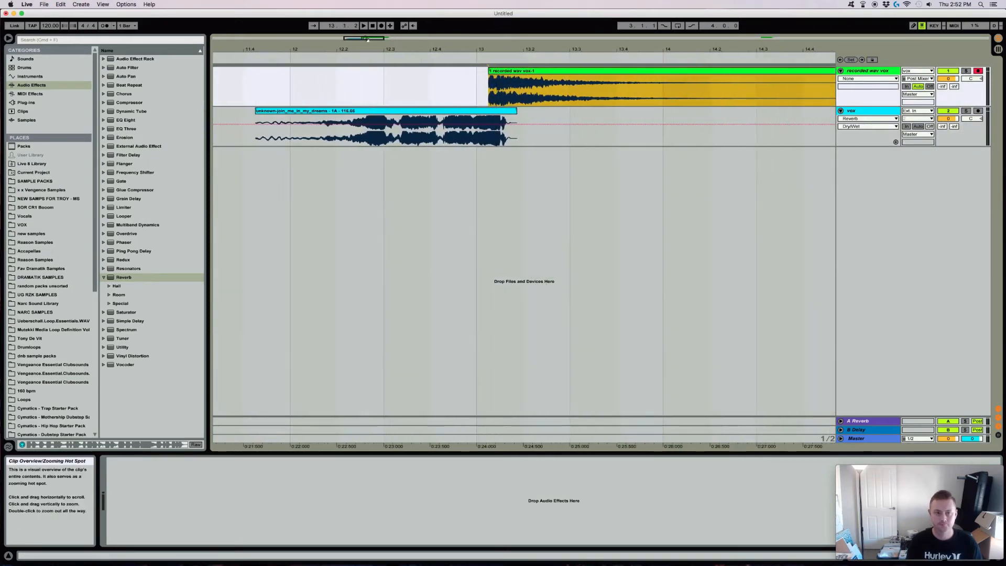
right_click(560, 111)
right_click(538, 121)
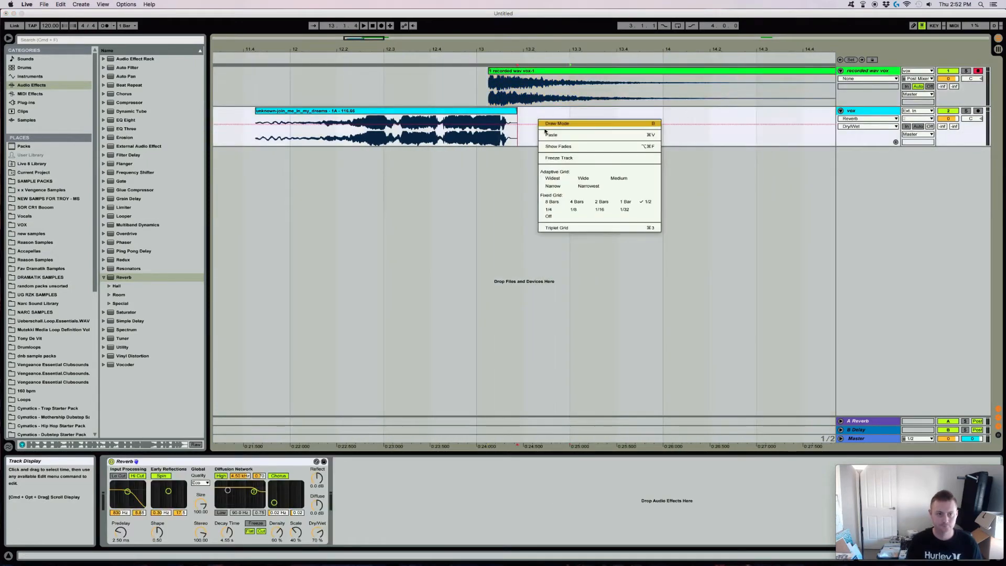
left_click(597, 208)
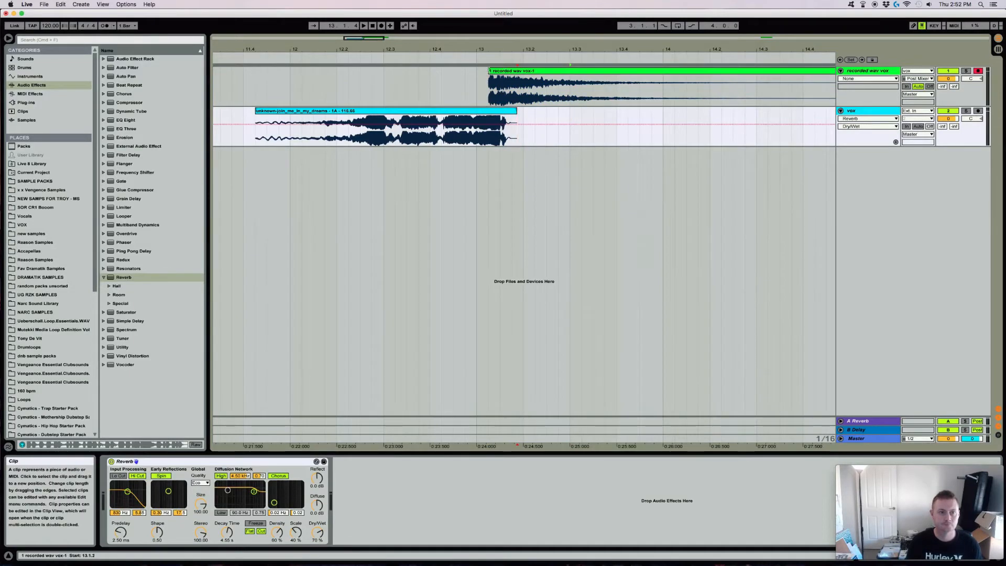
left_click_drag(487, 72, 499, 72)
Reverse the trimmed recorded clip and move it earlier so it starts just before bar 13.
left_click_drag(364, 39, 372, 22)
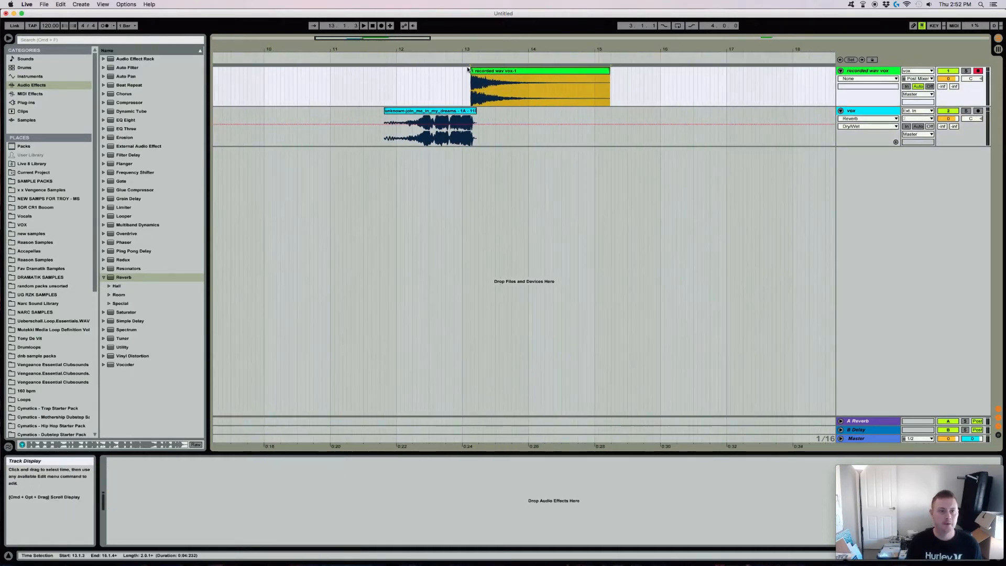
double_click(501, 71)
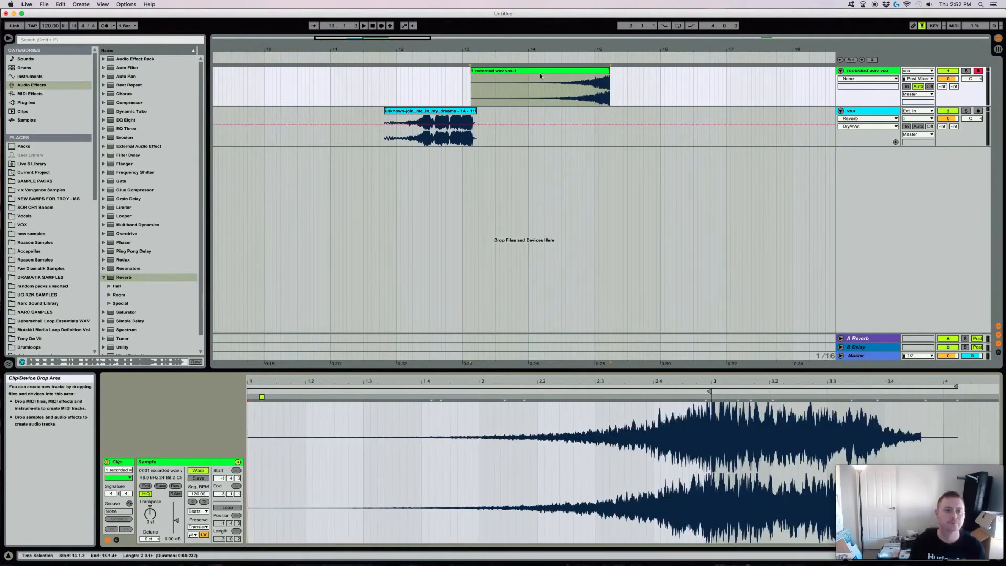
left_click_drag(554, 70, 542, 70)
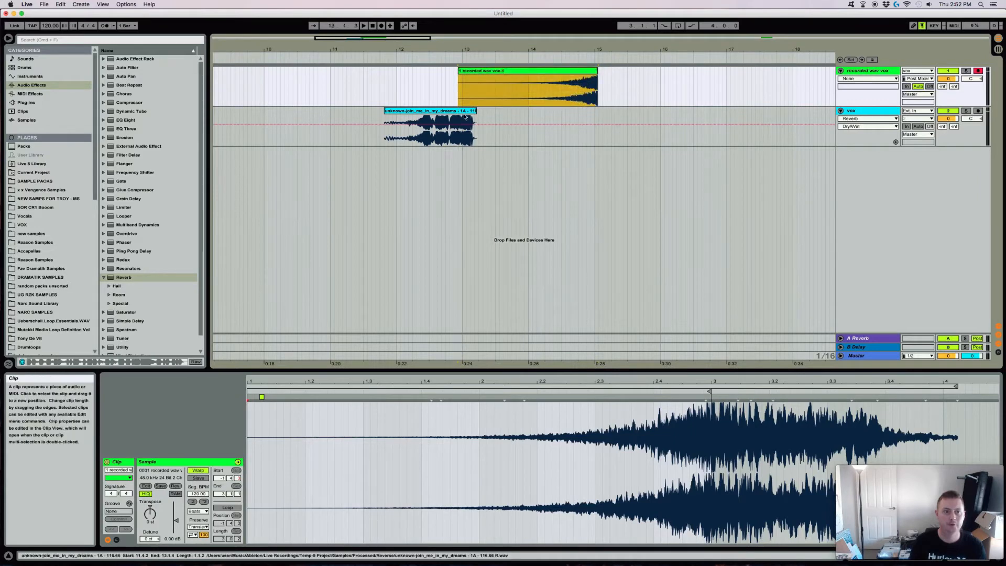
Reverse the vox track's vocal clip so that it plays forward.
left_click(389, 128)
left_click(176, 487)
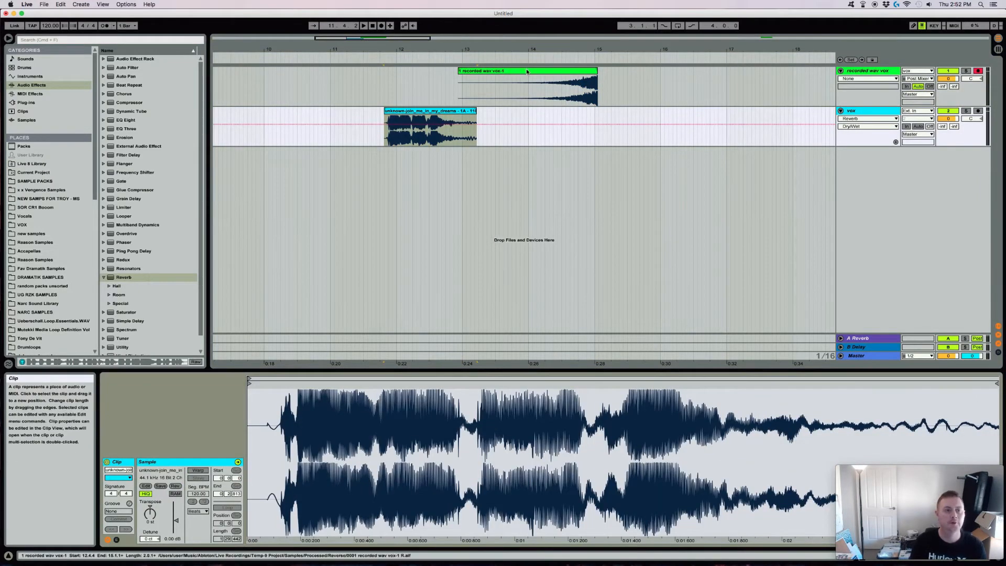
Move the recorded wav vox clip earlier to start at 9.4.2, so its swell leads into the vocal clip.
left_click_drag(521, 72, 324, 72)
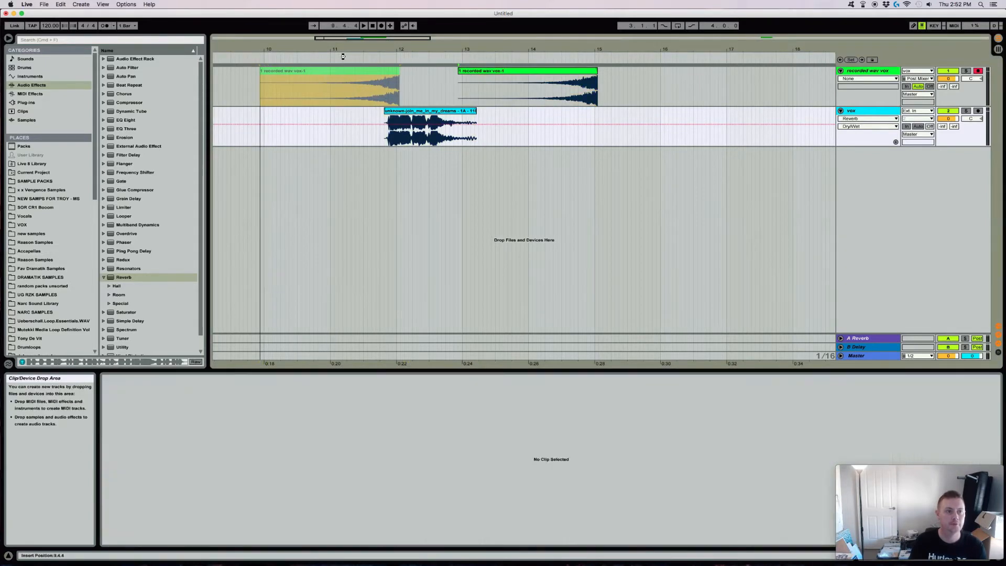
left_click_drag(356, 37, 351, 39)
mouse_move(587, 74)
left_mouse_down()
mouse_move(554, 74)
mouse_move(571, 75)
left_mouse_up()
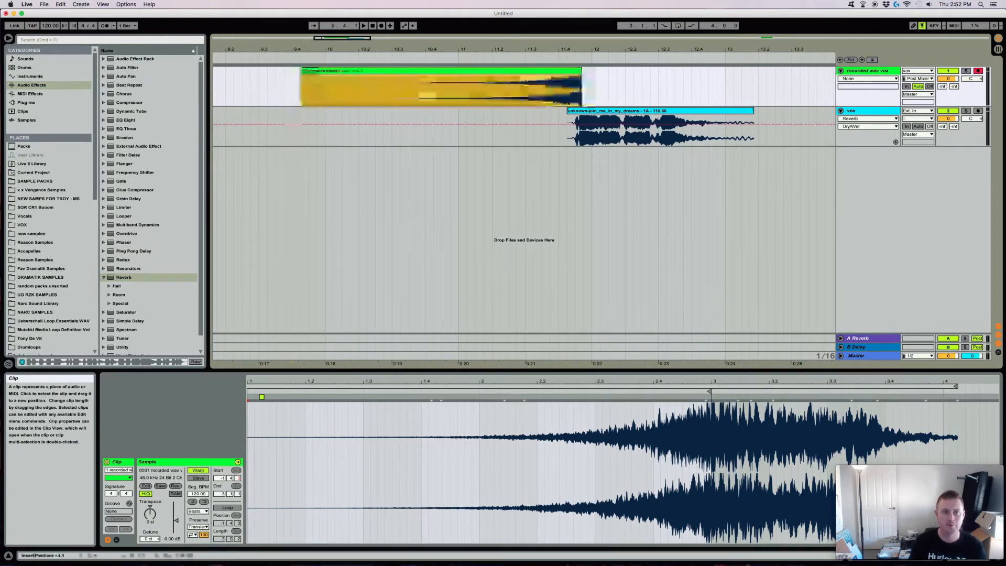
Lower the recorded wav vox track's volume slightly and set its clip's gain to -3.20 dB.
mouse_move(359, 38)
left_mouse_down()
mouse_move(350, 60)
mouse_move(351, 49)
left_mouse_up()
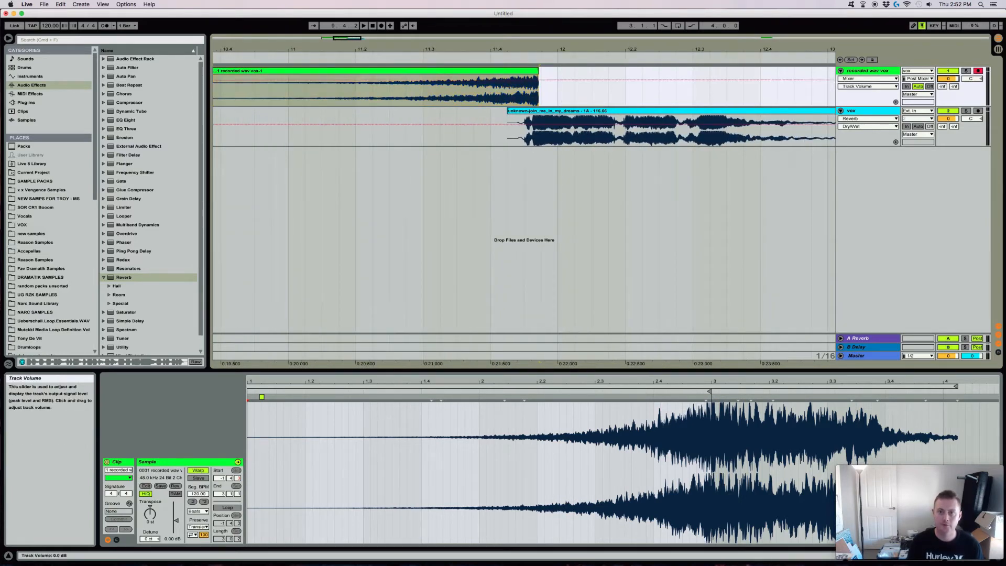
left_click_drag(947, 79, 947, 82)
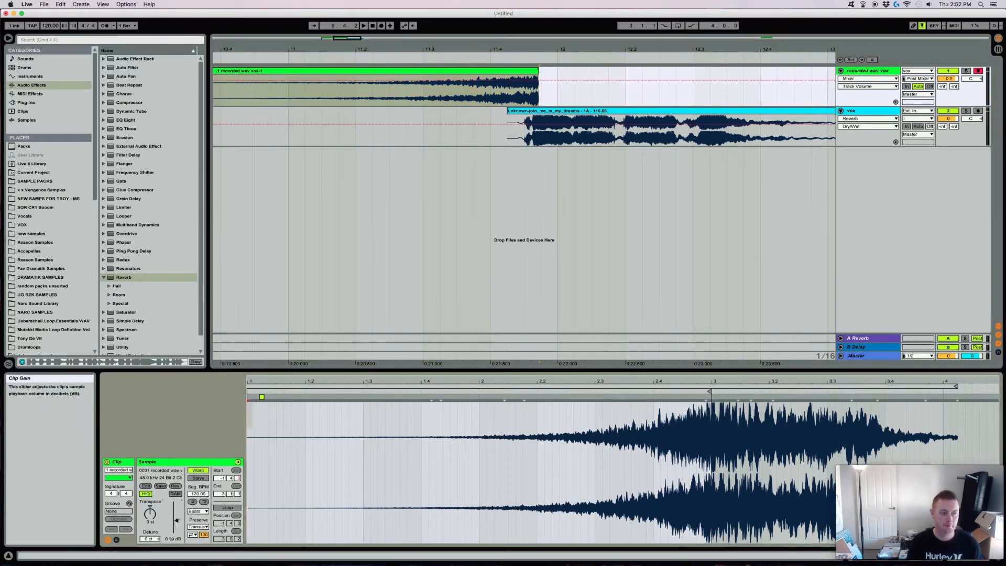
left_click_drag(176, 520, 177, 523)
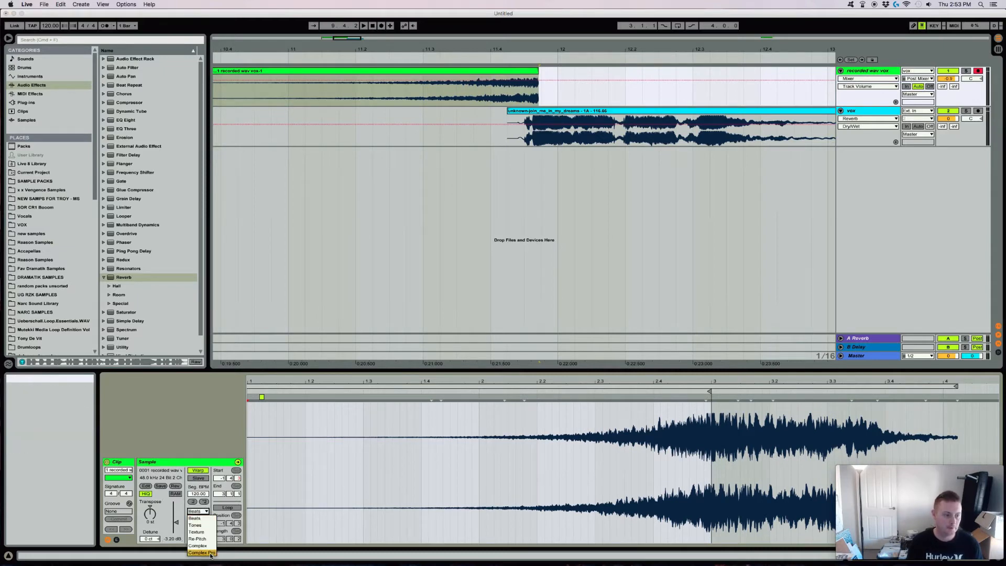
Set the recorded clip's warp mode to Complex Pro.
left_click(211, 553)
left_click(570, 114)
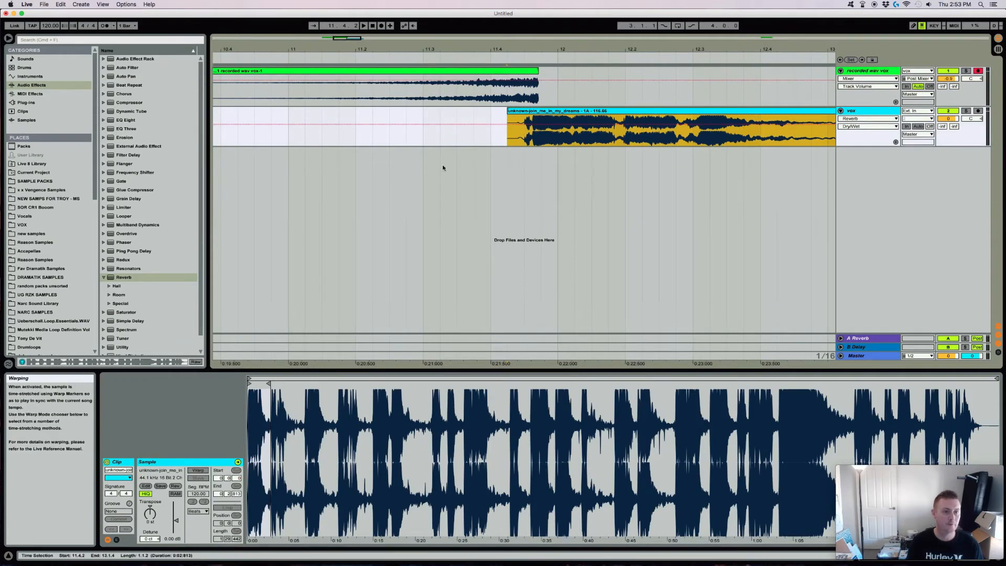
left_click(365, 71)
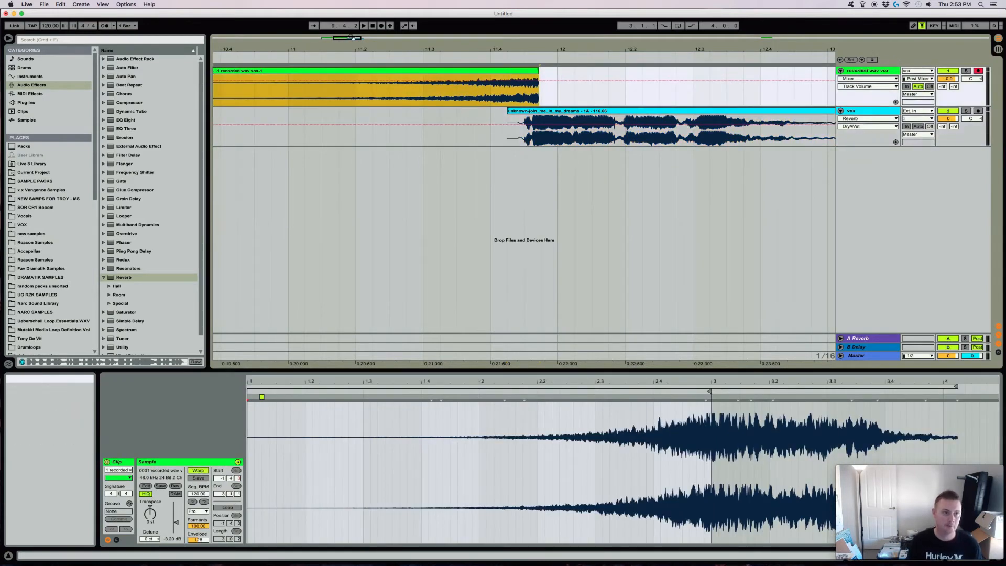
Set the grid to 1/32, move the recorded clip slightly earlier against the vocal clip, and play it back.
left_click_drag(352, 37, 353, 34)
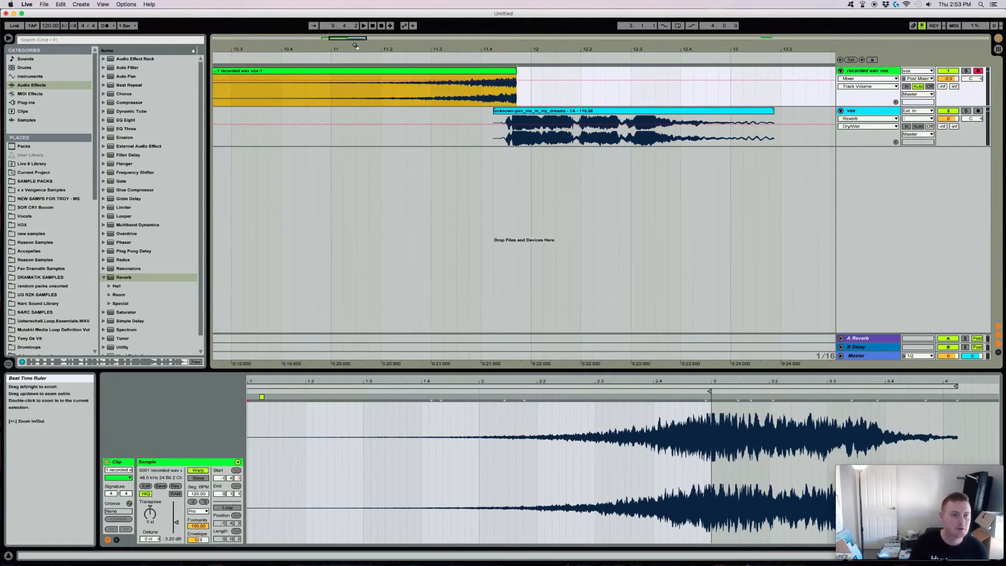
left_click(541, 111)
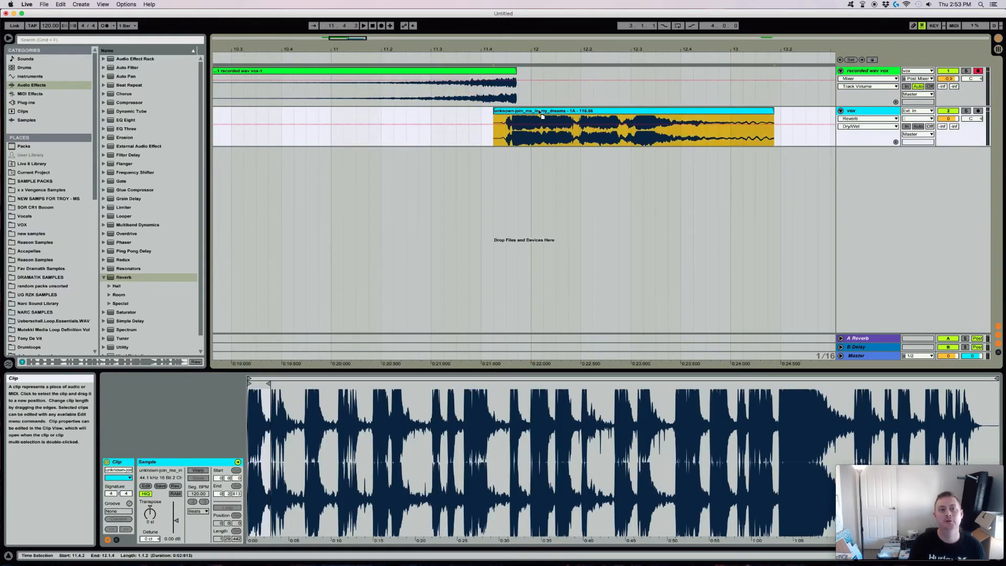
mouse_move(541, 112)
left_mouse_down()
mouse_move(555, 112)
mouse_move(530, 111)
mouse_move(539, 111)
left_mouse_up()
left_click_drag(361, 37, 423, 116)
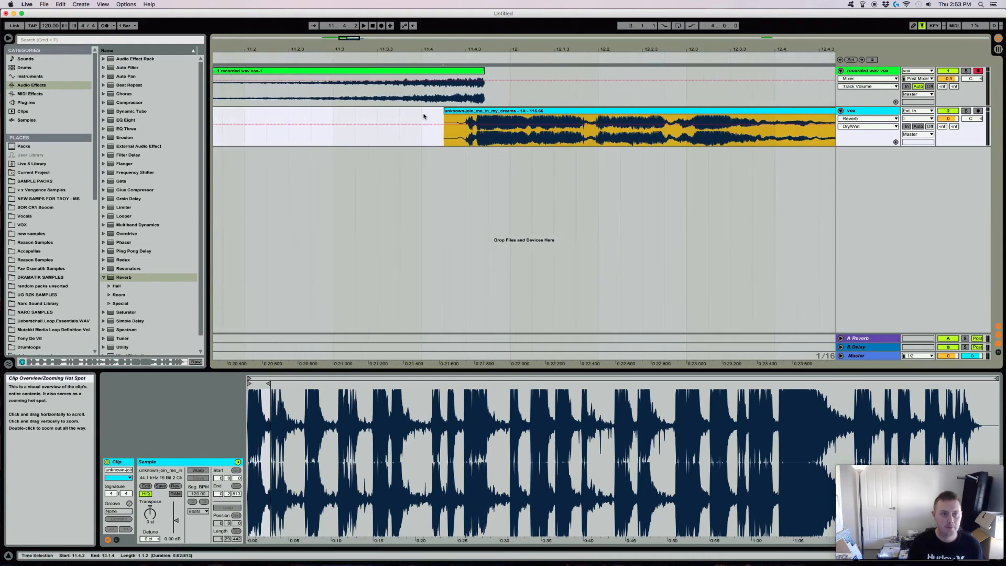
right_click(421, 123)
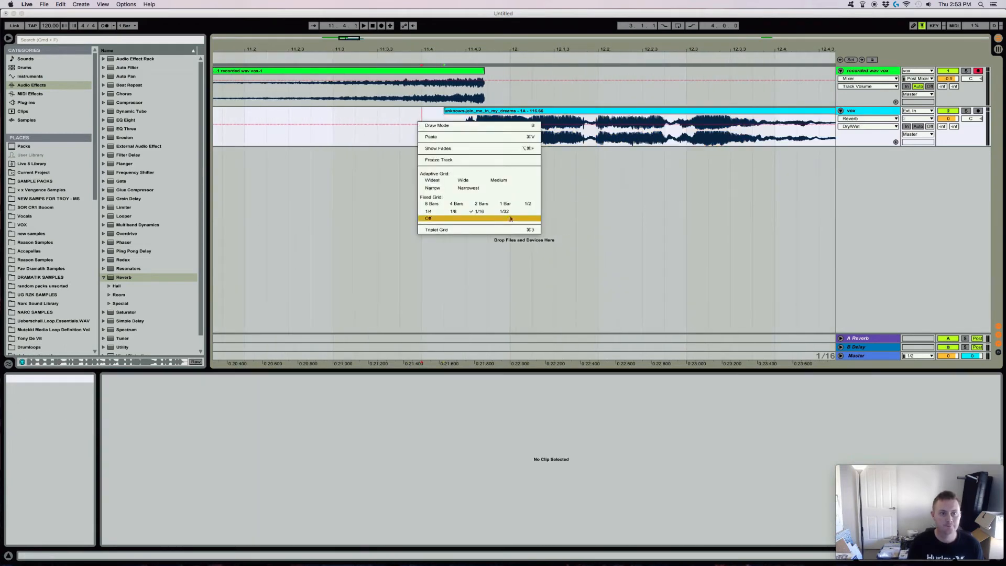
left_click(511, 218)
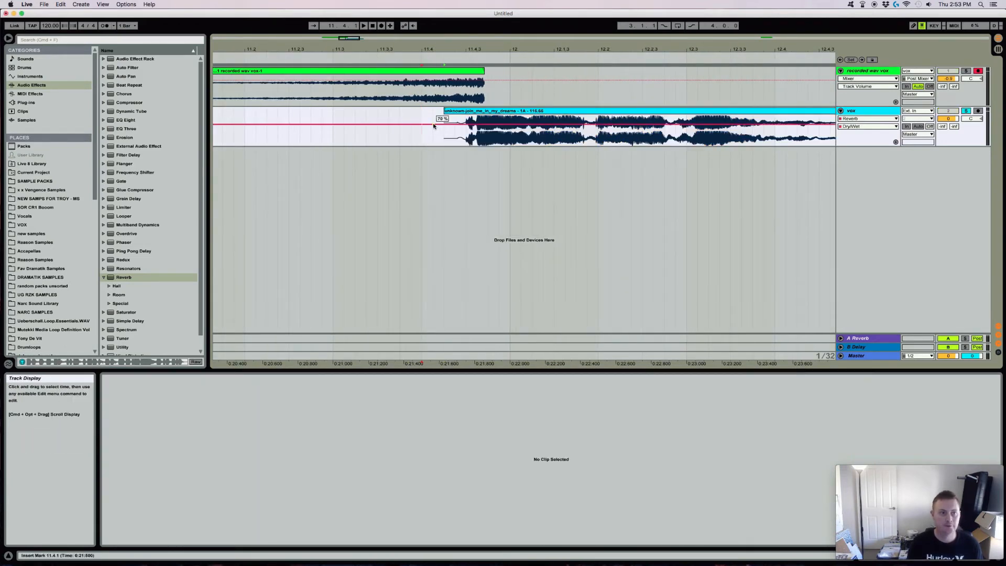
left_click(476, 72)
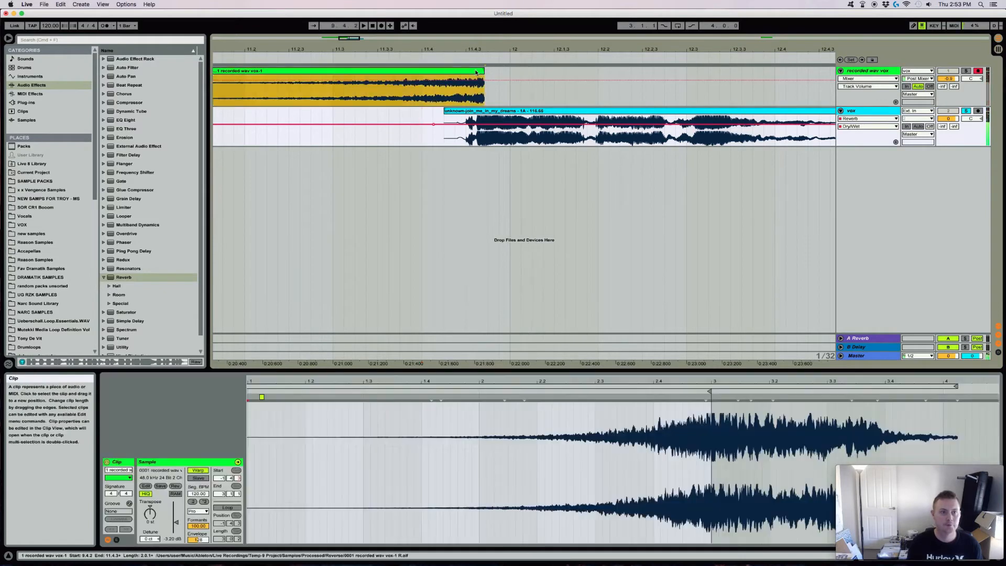
left_click(459, 76)
left_click_drag(457, 74, 458, 74)
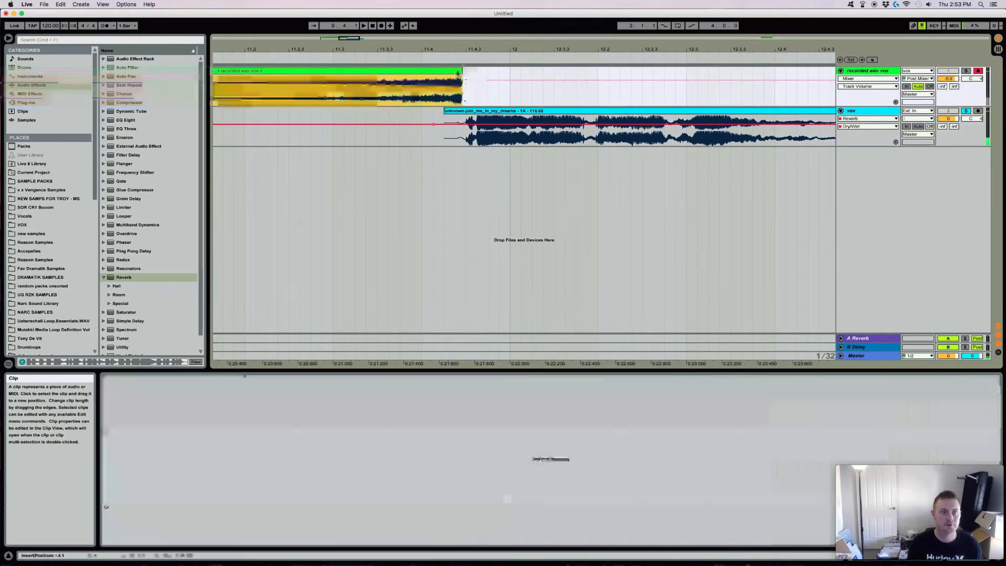
key("space")
left_click_drag(411, 48, 529, 89)
Set the adaptive grid to Narrowest and nudge the vocal clip on the vox track slightly later.
left_click(553, 113)
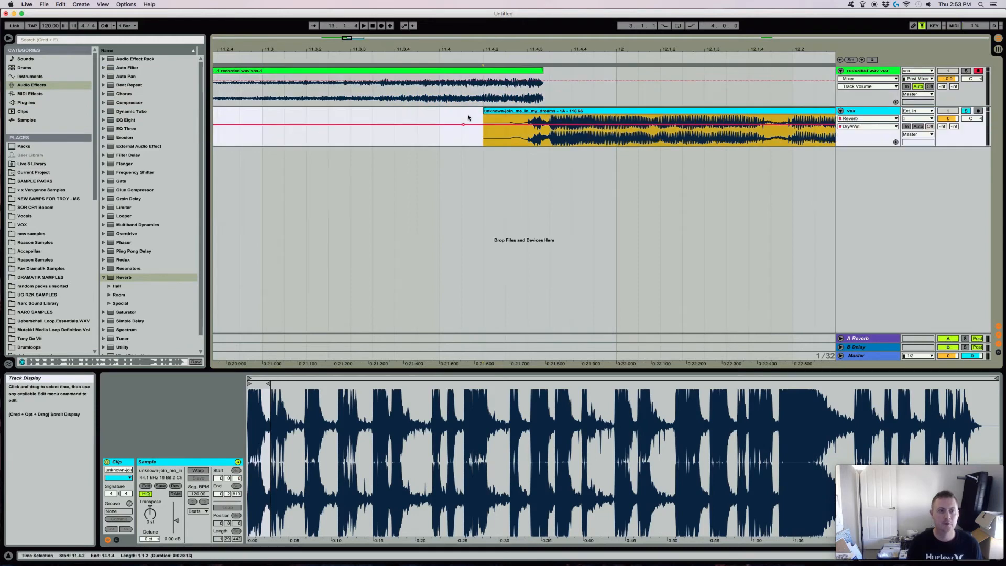
right_click(468, 115)
left_click(519, 183)
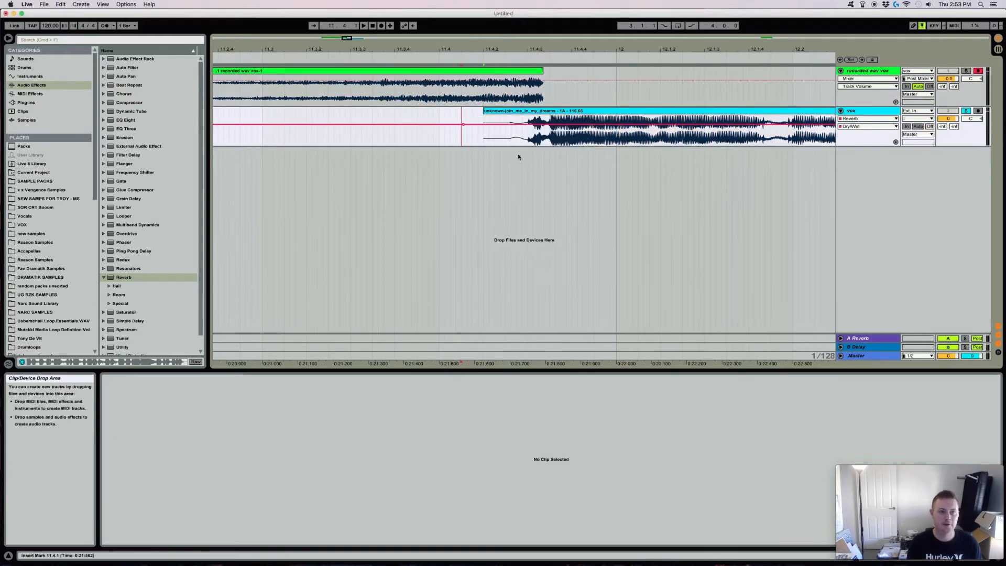
left_click_drag(519, 112, 535, 118)
Set the fixed grid to 1/32 and move the vocal clip one grid step later.
right_click(468, 117)
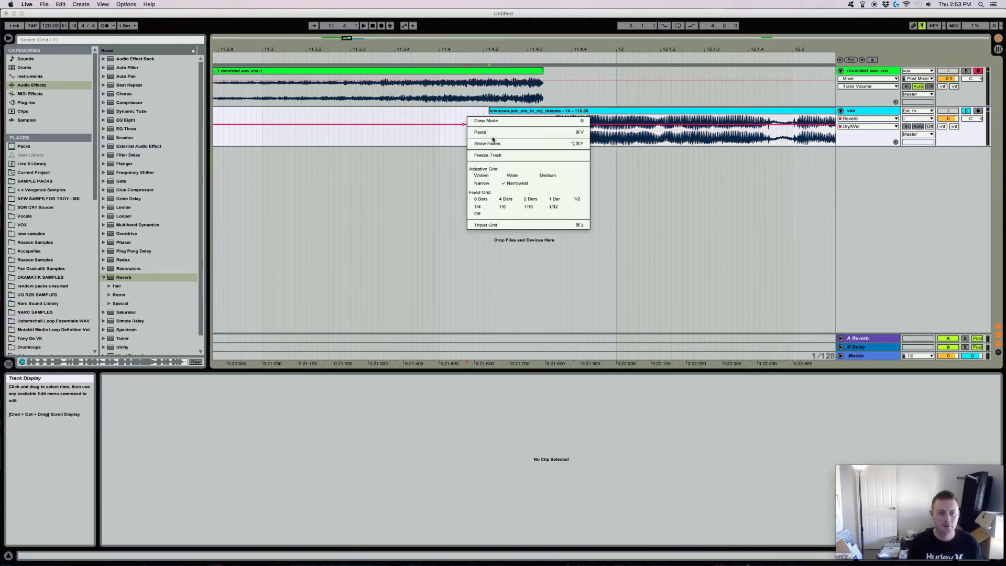
left_click(557, 208)
left_click_drag(532, 111, 550, 110)
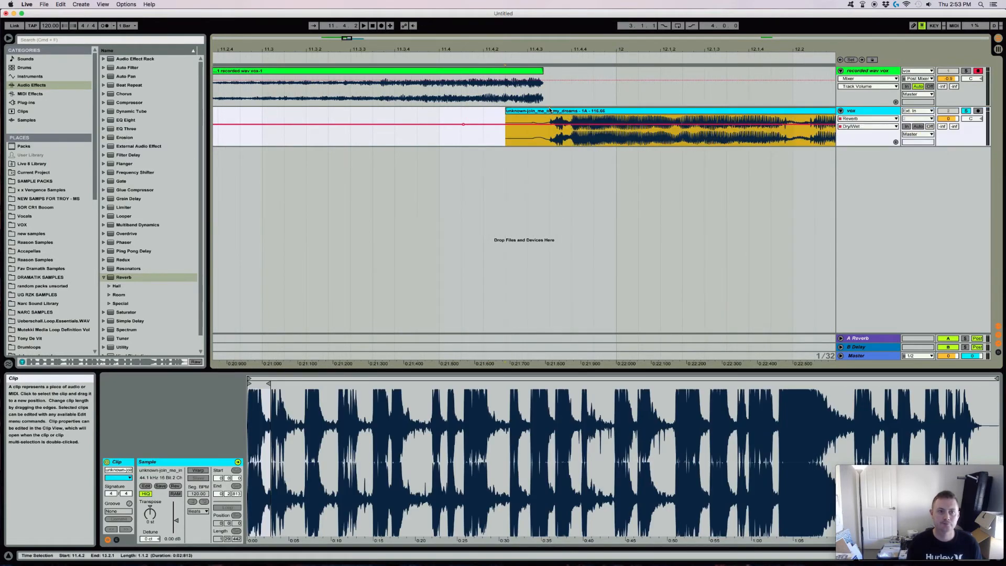
Set the adaptive grid to Narrowest and nudge the vocal clip slightly earlier.
right_click(483, 112)
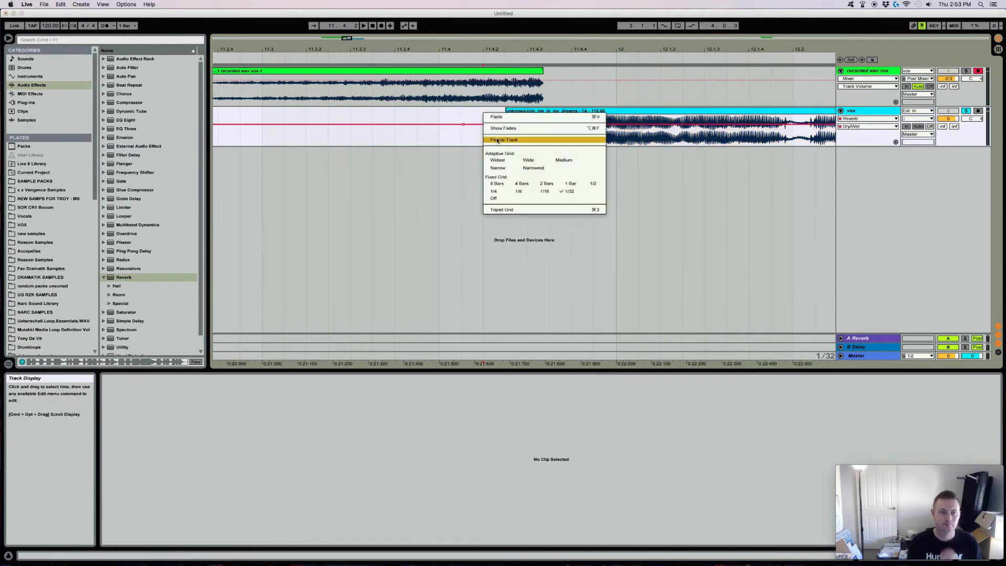
left_click(524, 169)
left_click_drag(529, 119, 514, 113)
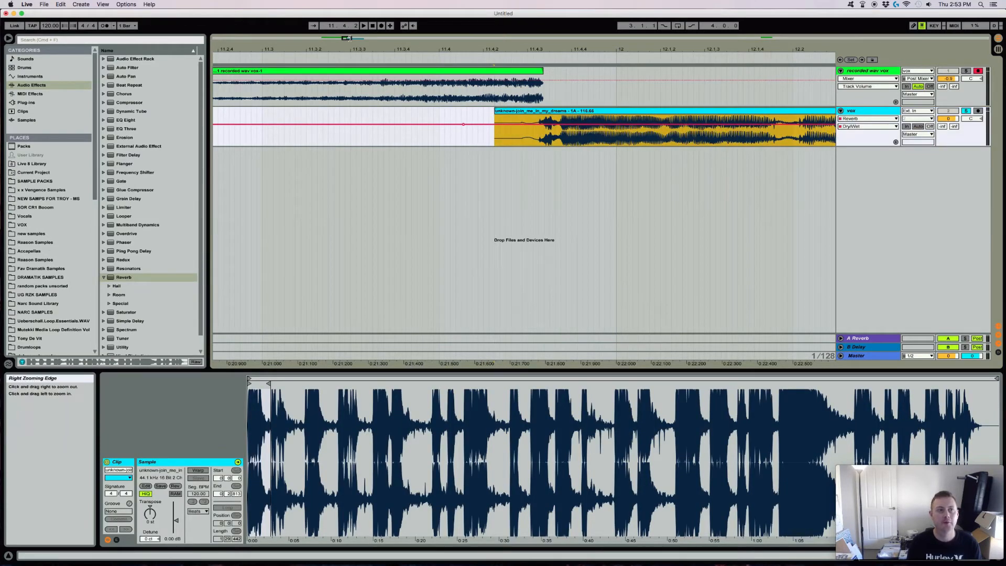
Play the arrangement from the start of the recorded clip and turn off the vox track's solo.
left_click_drag(345, 38, 345, 12)
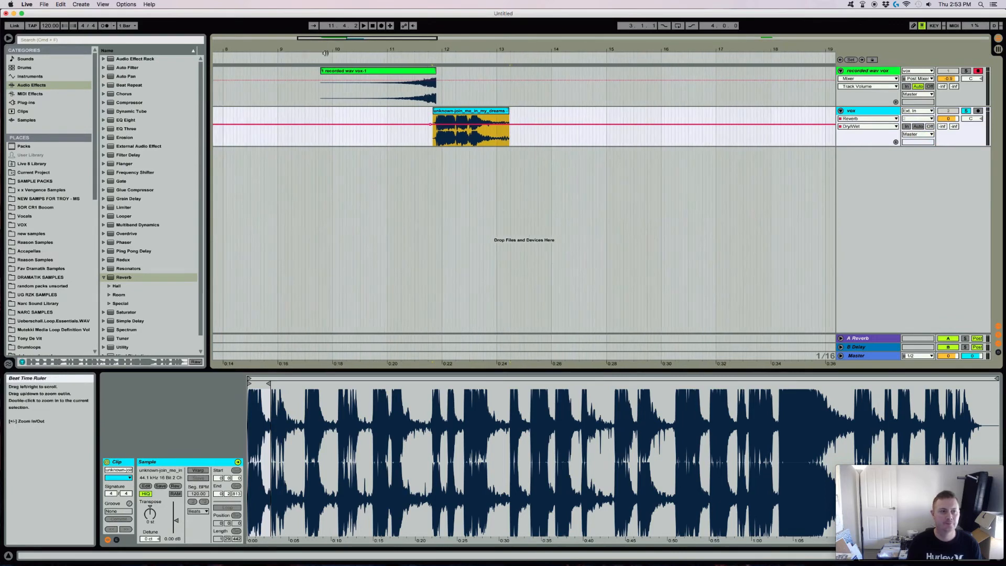
left_click(325, 53)
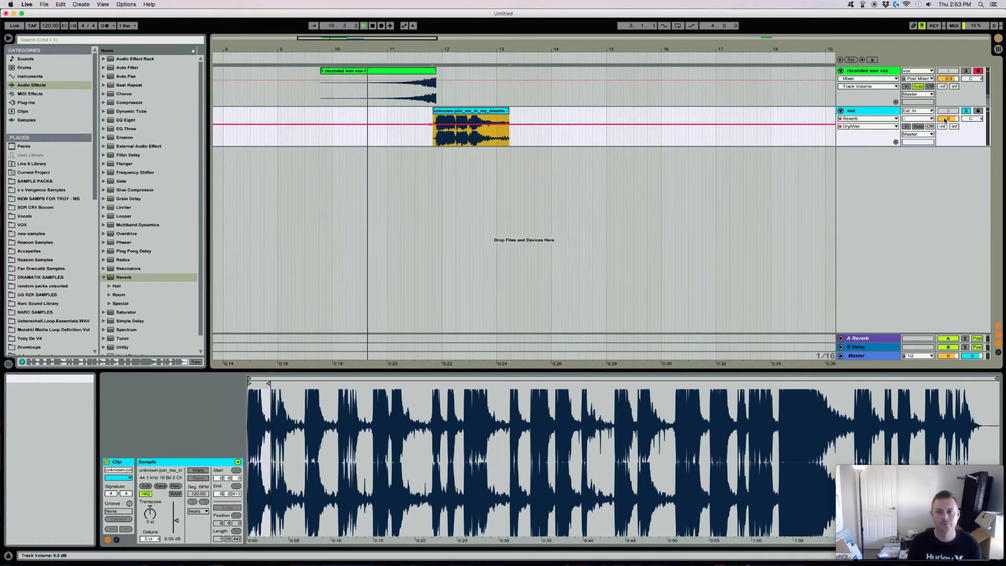
left_click(966, 111)
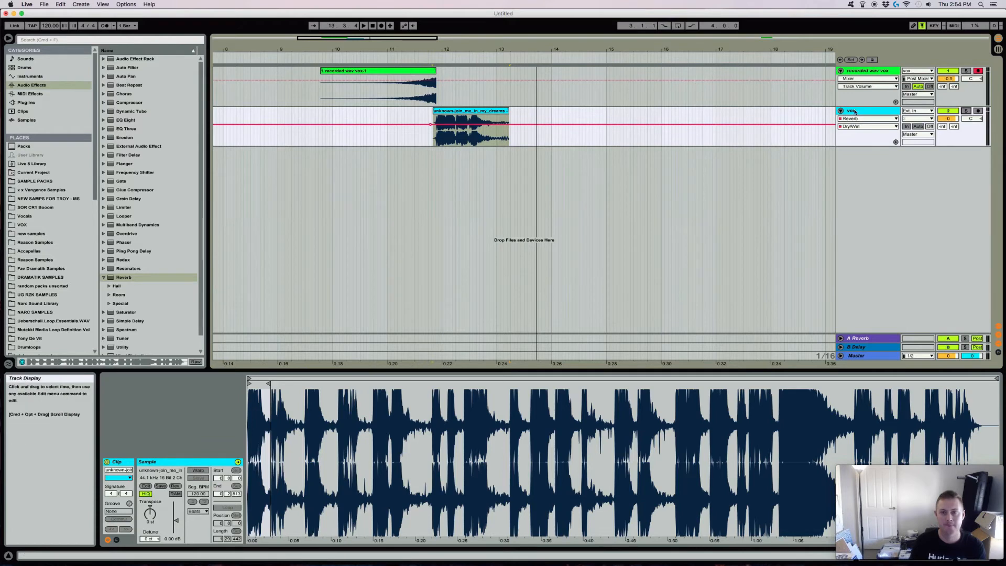
Set the vox track's input to No Input and play back both clips.
left_click(905, 110)
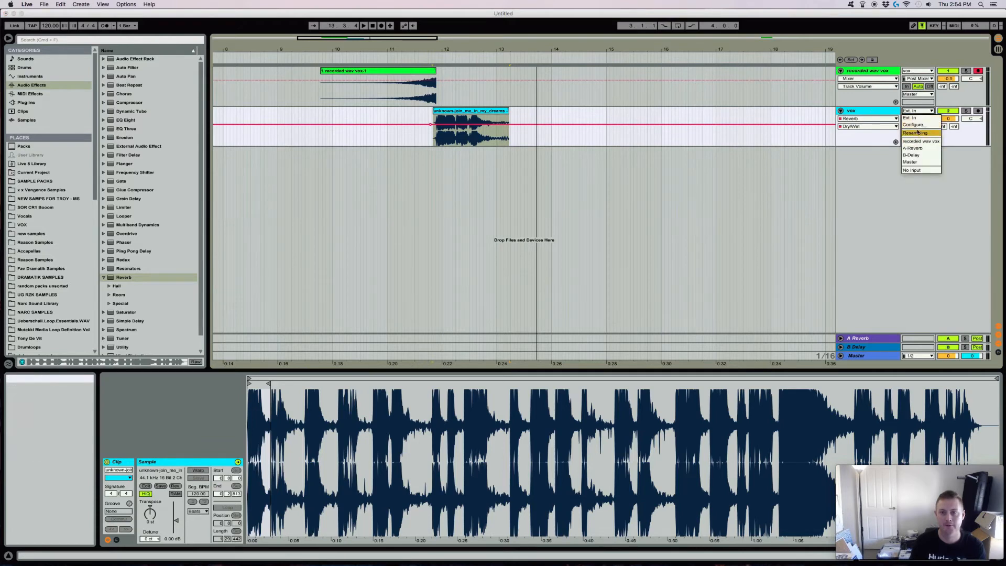
left_click(799, 106)
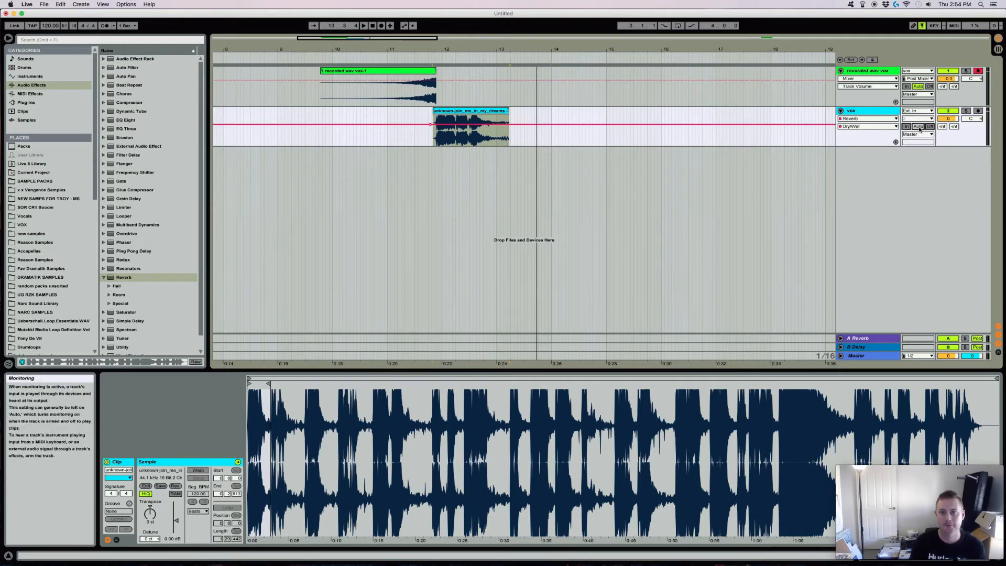
left_click(925, 111)
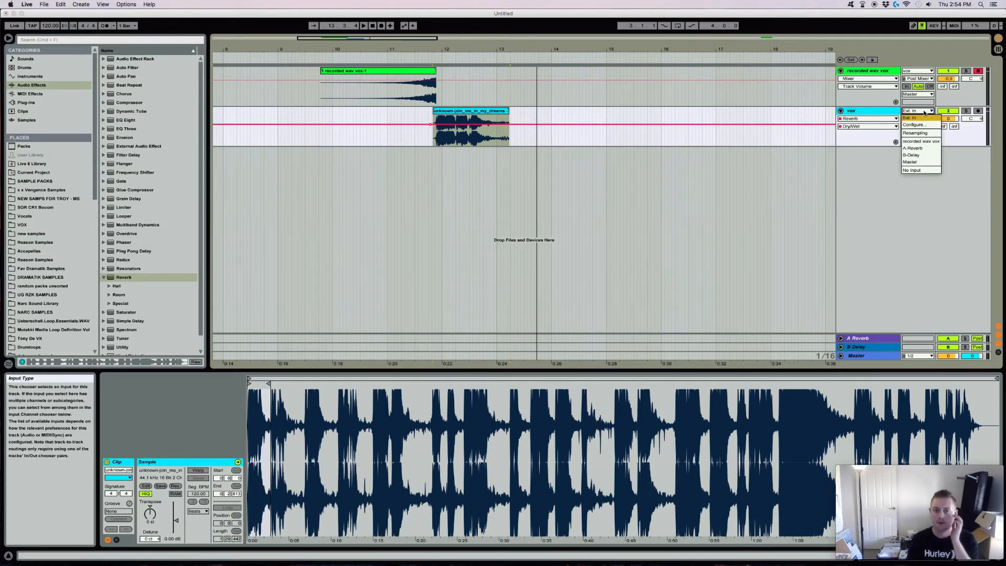
left_click(916, 170)
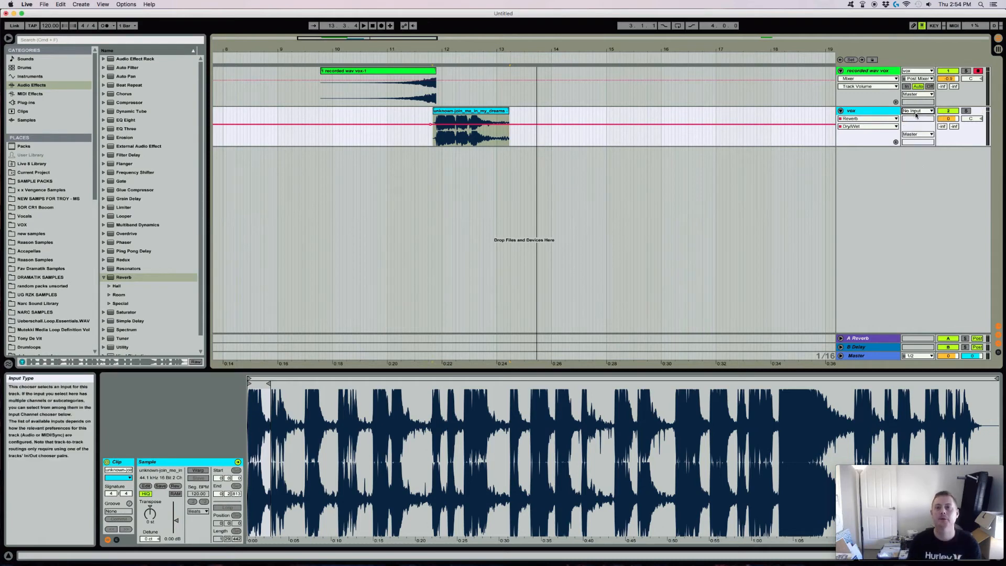
key("space")
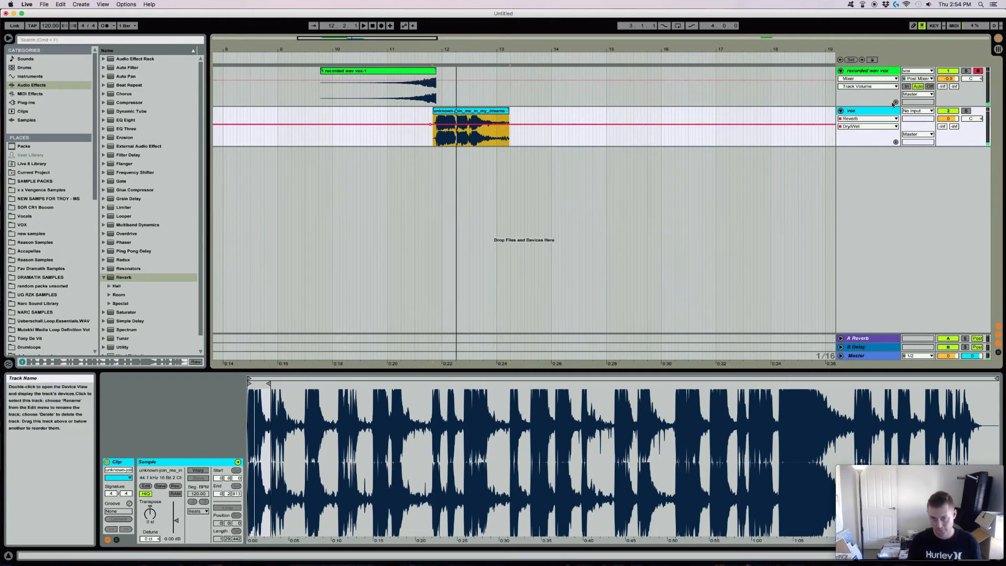
left_click(924, 71)
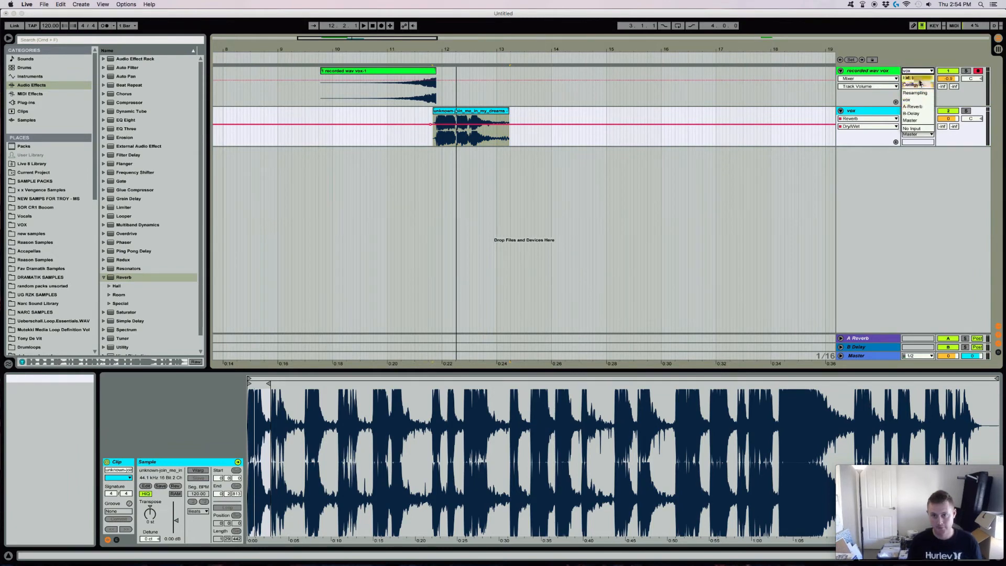
left_click(920, 84)
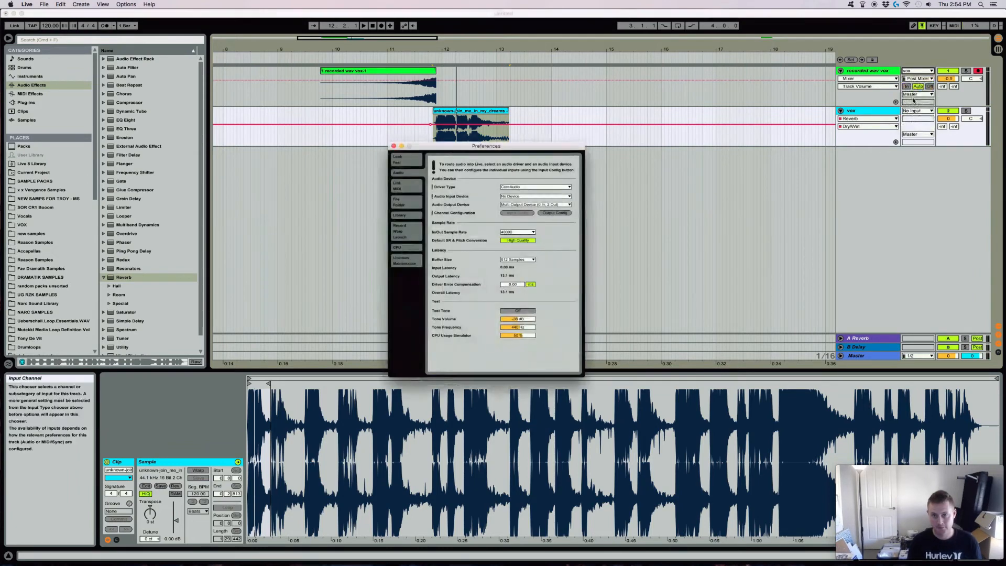
left_click(393, 146)
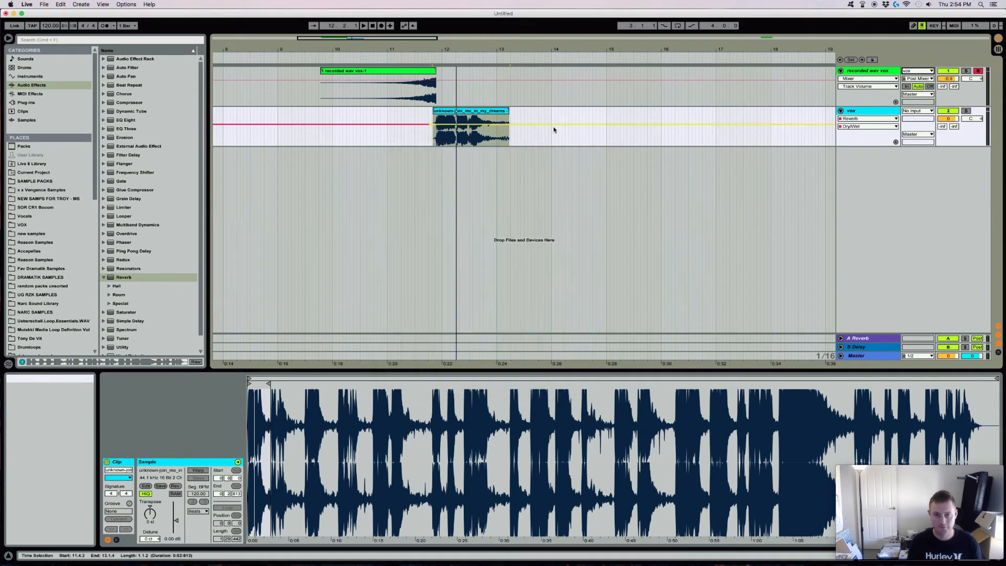
Insert a new audio track below the vox track and open the audio input configuration from the recorded wav vox track.
right_click(876, 163)
left_click(901, 168)
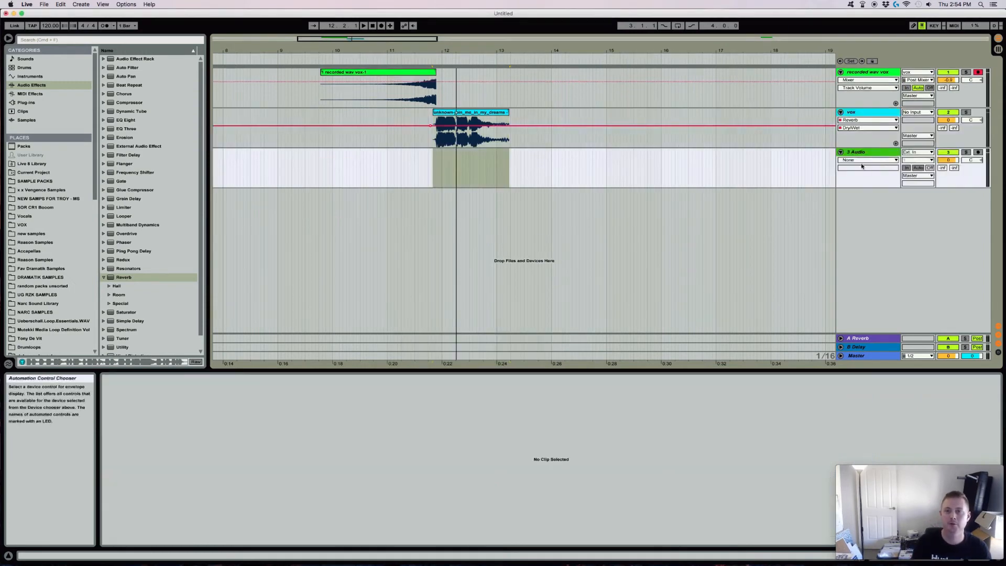
left_click(920, 152)
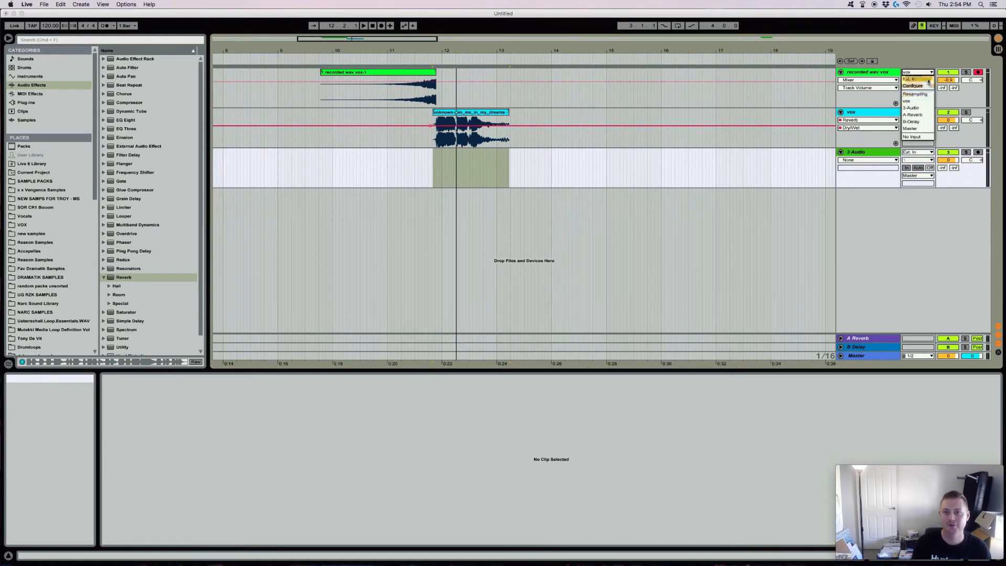
left_click(926, 82)
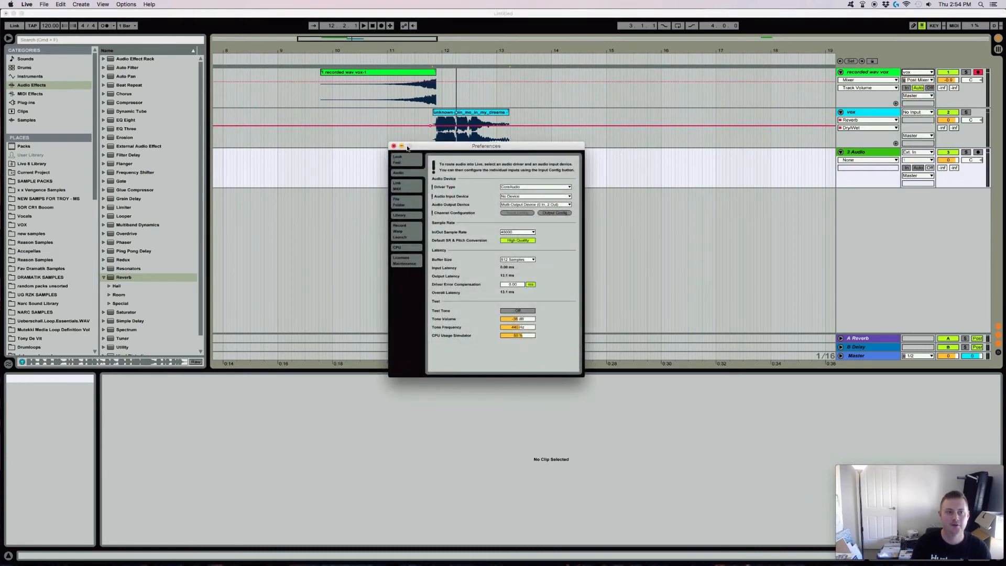
Display the available audio input devices, leave the selection unchanged, and close the preferences.
left_click(530, 197)
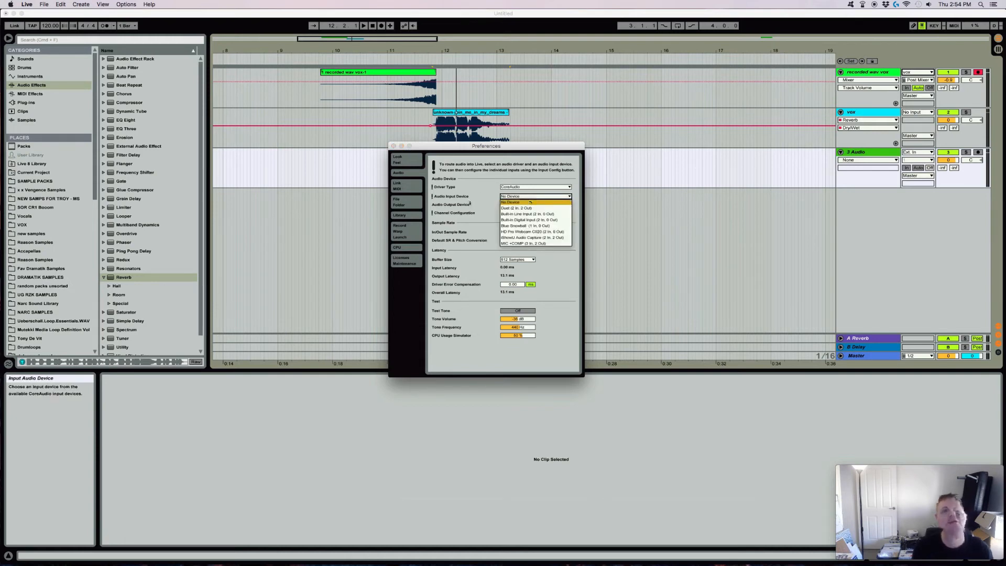
left_click(434, 156)
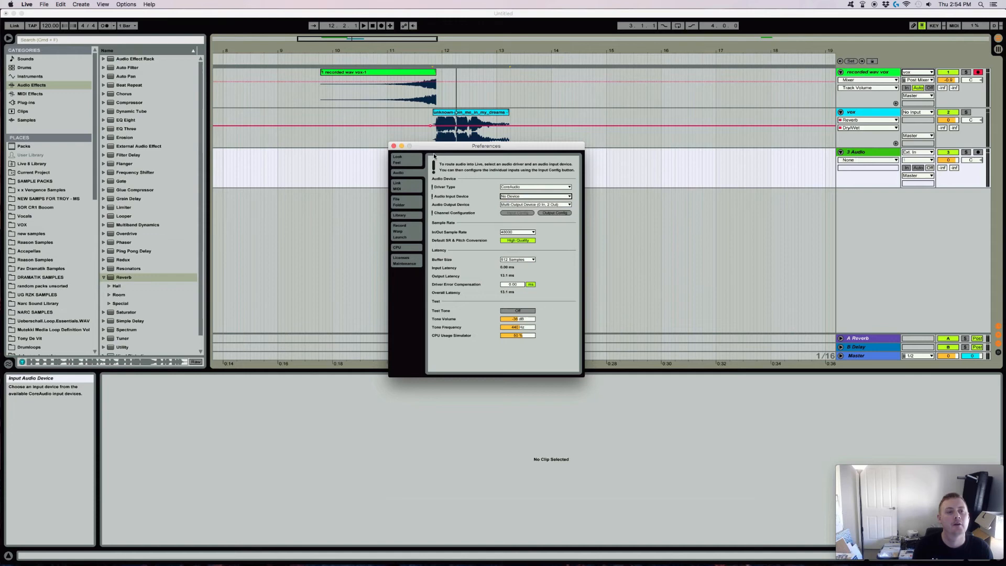
left_click(394, 146)
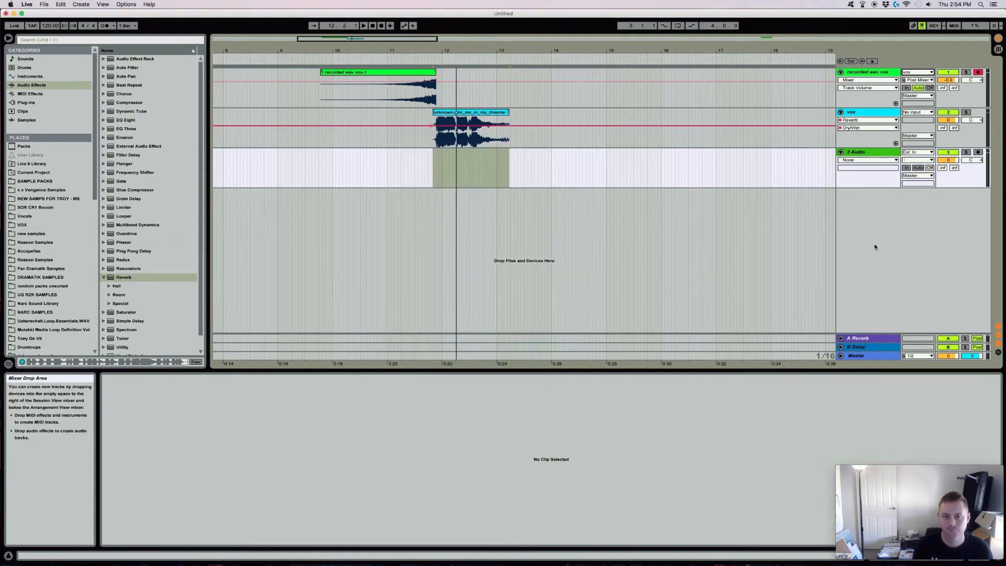
Set the fixed grid to 1 Bar and move the vocal clip and the reversed recorded clip straight down onto the 3 Audio track.
right_click(771, 221)
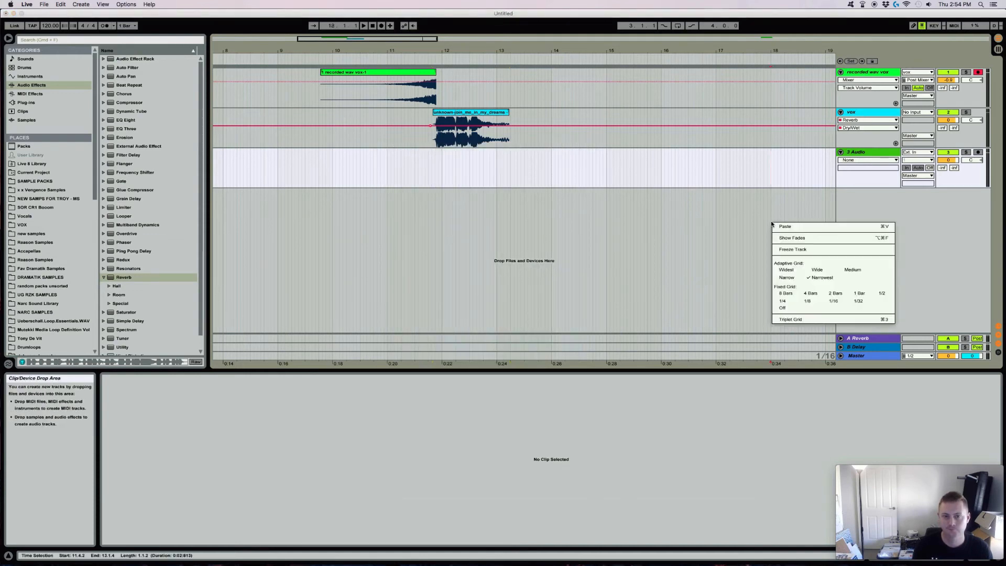
left_click(505, 150)
left_click(471, 128)
right_click(529, 109)
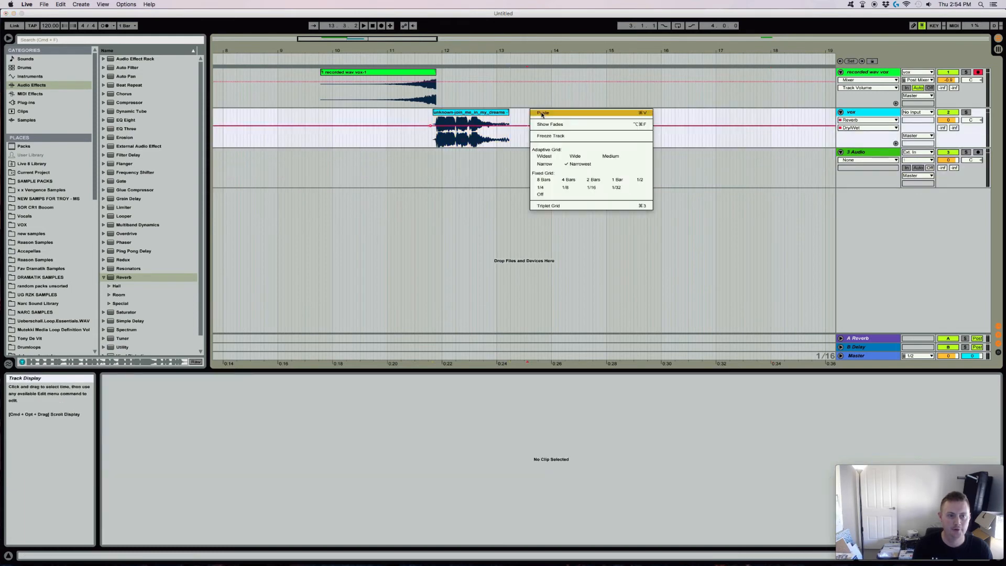
left_click(617, 179)
left_click_drag(533, 116, 454, 157)
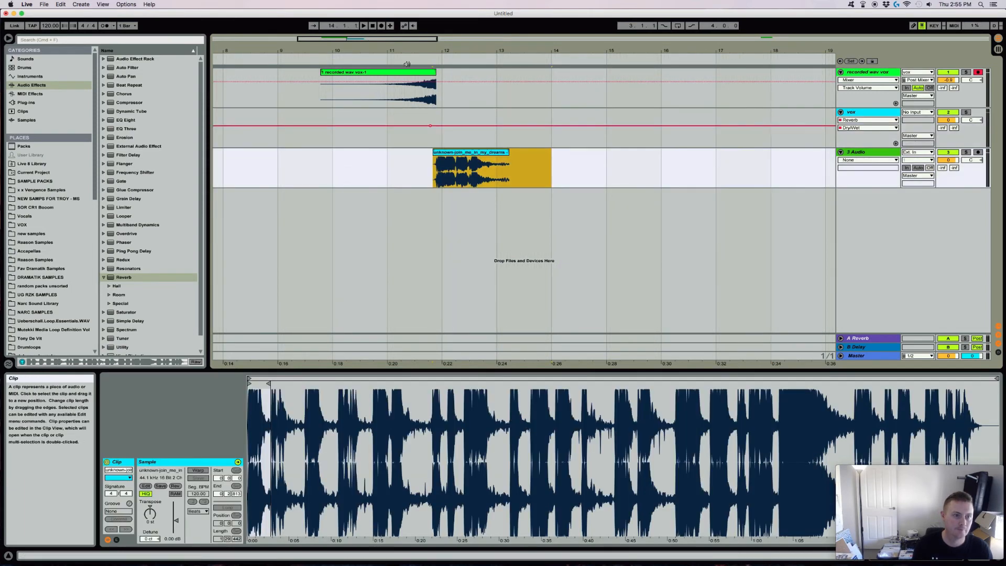
left_click_drag(399, 72, 400, 151)
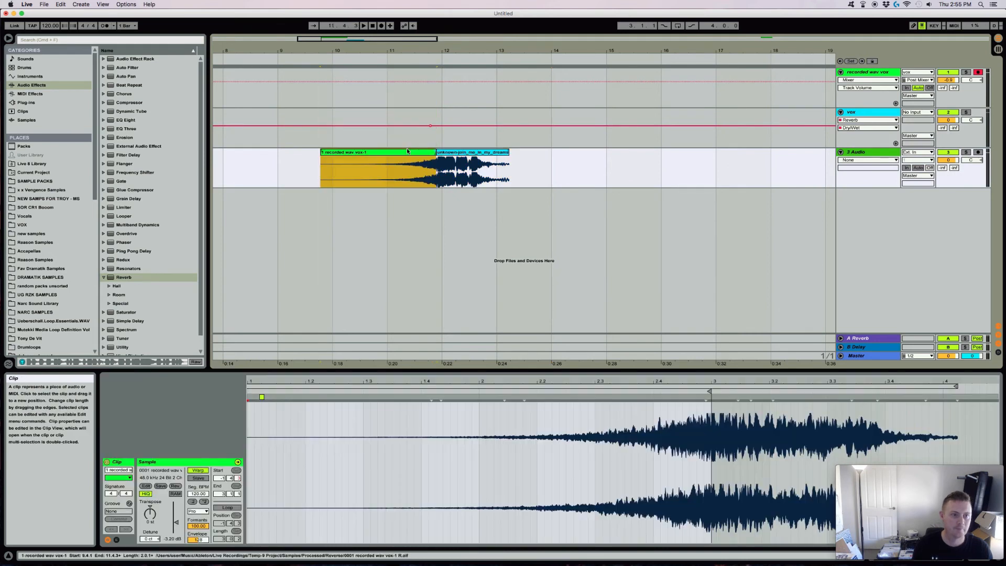
Lower the 3 Audio track's volume and play back the two joined clips.
left_click(947, 160)
left_click_drag(947, 159, 947, 173)
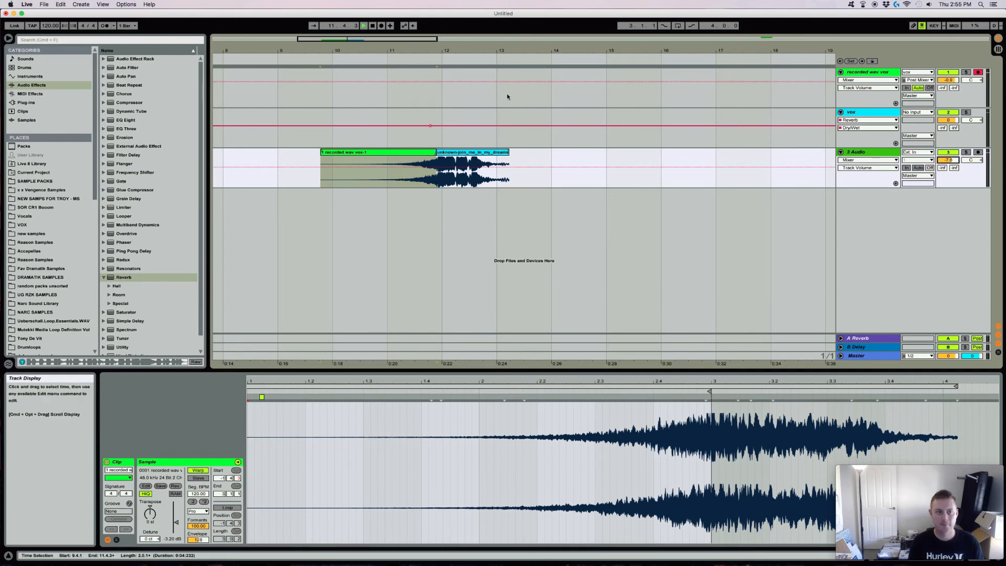
key("space")
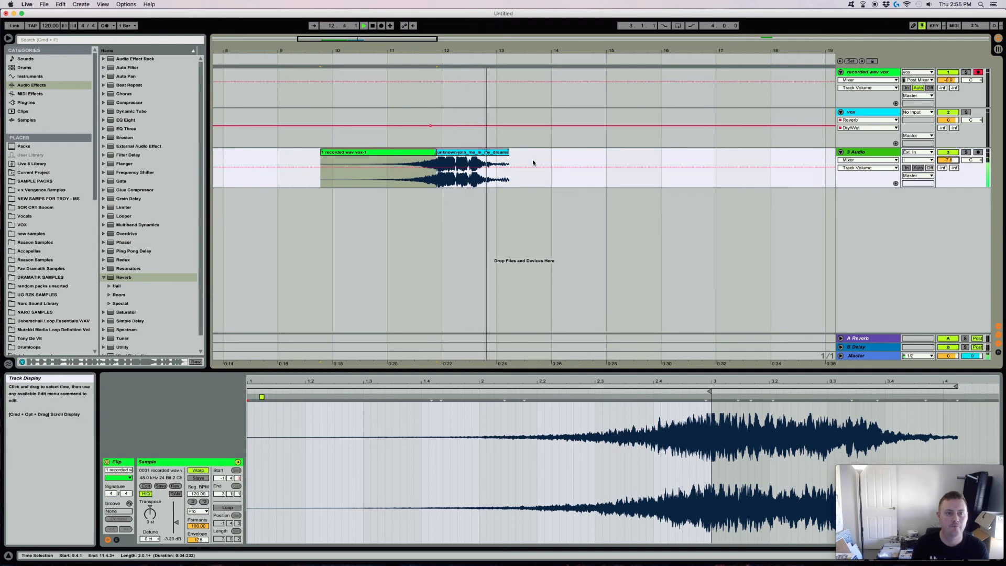
key("space")
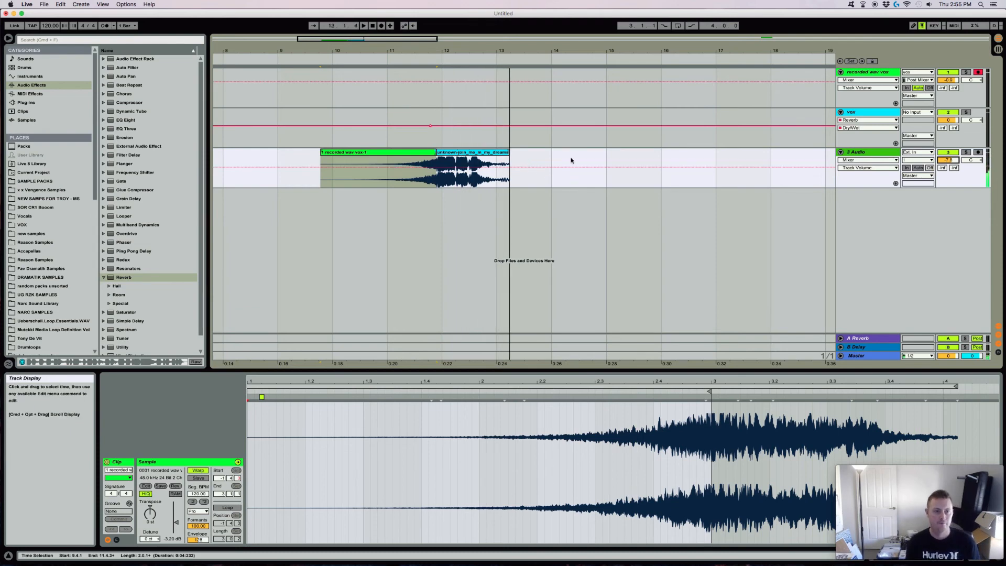
Move the Reverb device from the vox track to the 3 Audio track.
double_click(868, 153)
left_click(873, 73)
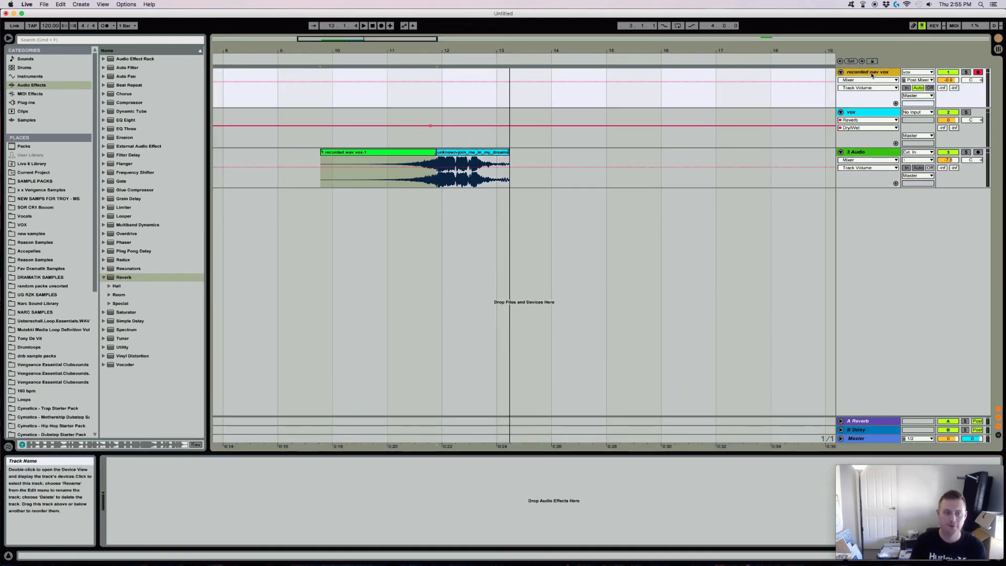
left_click(871, 113)
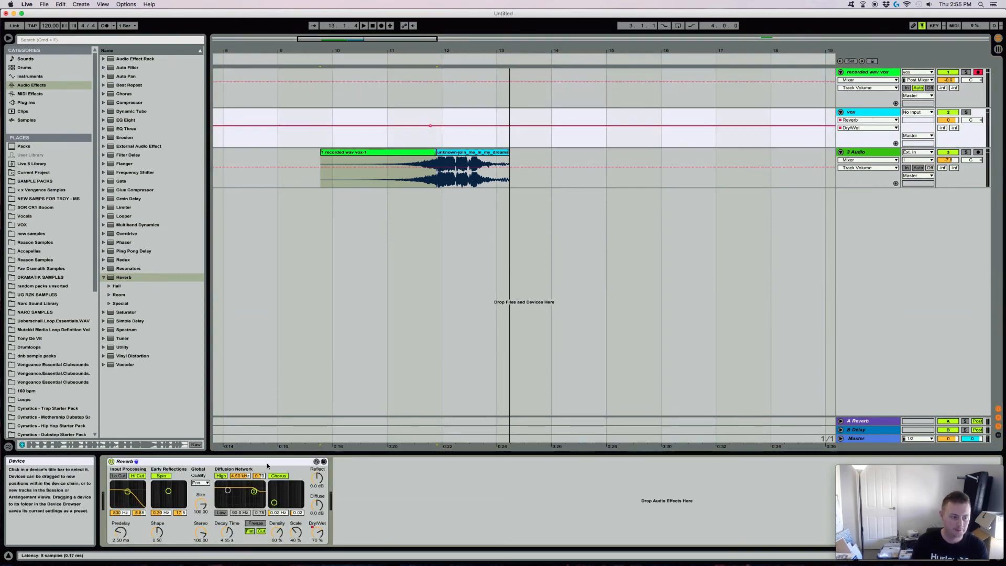
left_click(457, 175)
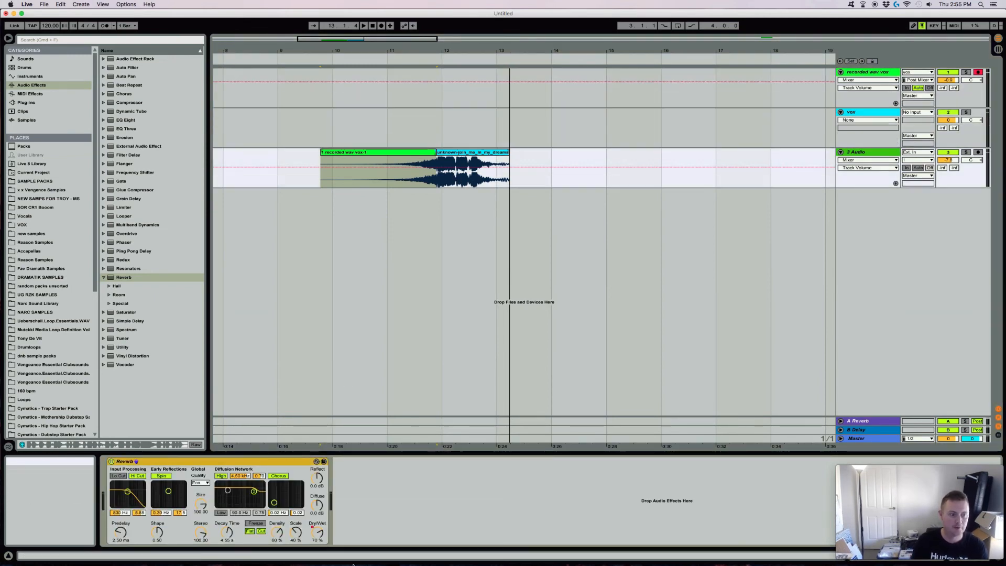
Replace the Reverb's Dry/Wet automation on the 3 Audio track with a fixed 33 % mix and play back the vocal clip.
right_click(318, 533)
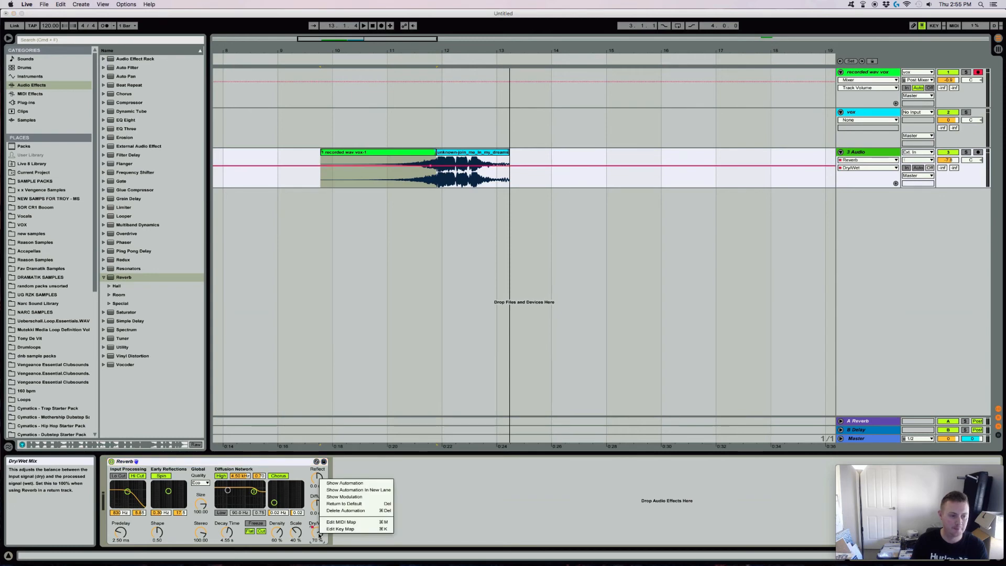
left_click(344, 483)
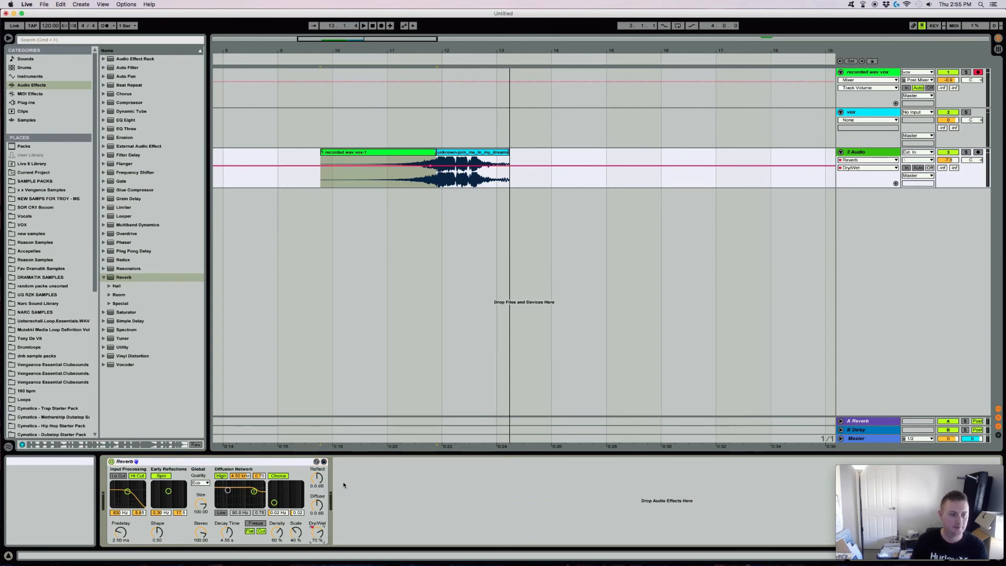
right_click(321, 532)
left_click(345, 506)
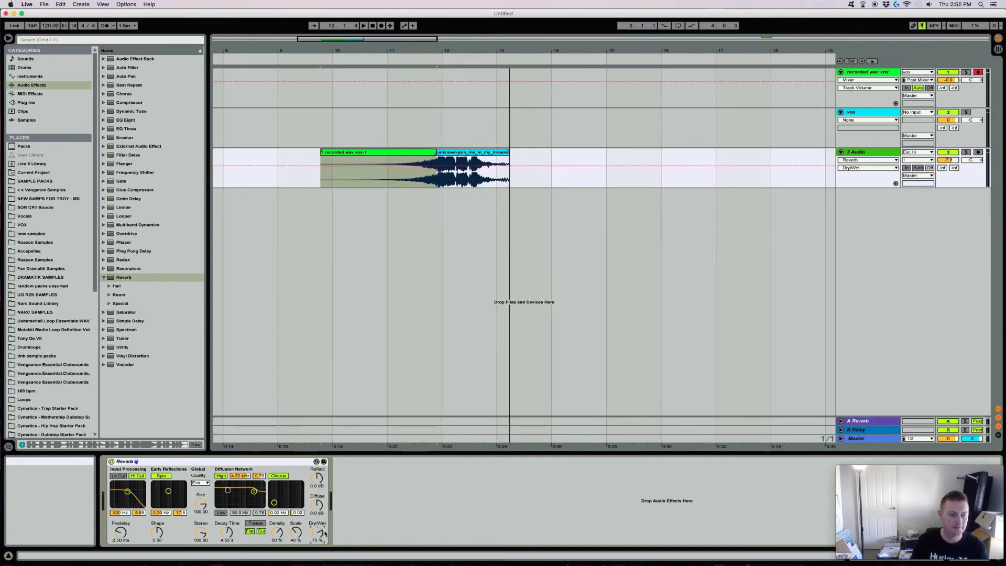
right_click(320, 531)
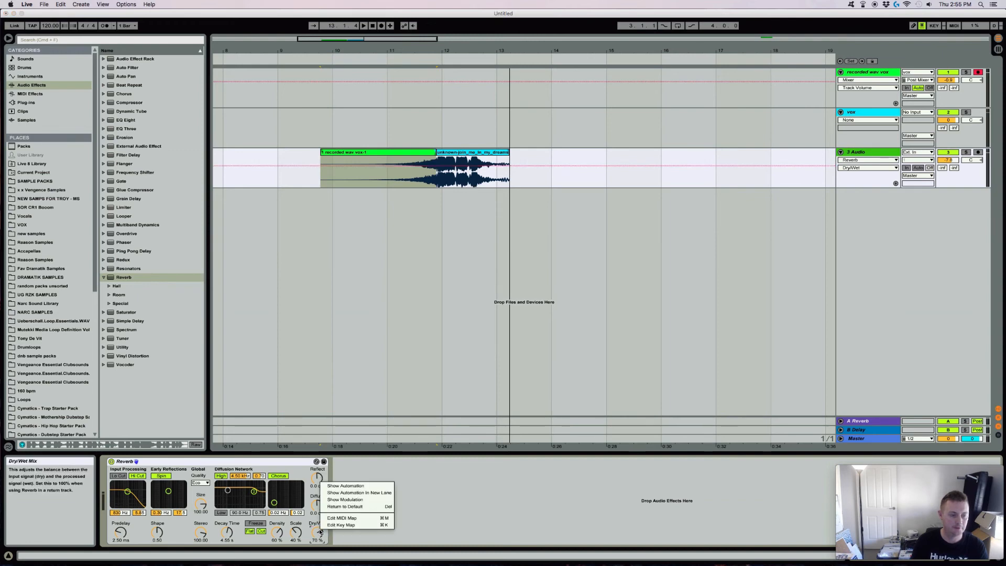
left_click(315, 564)
left_click_drag(317, 532, 317, 545)
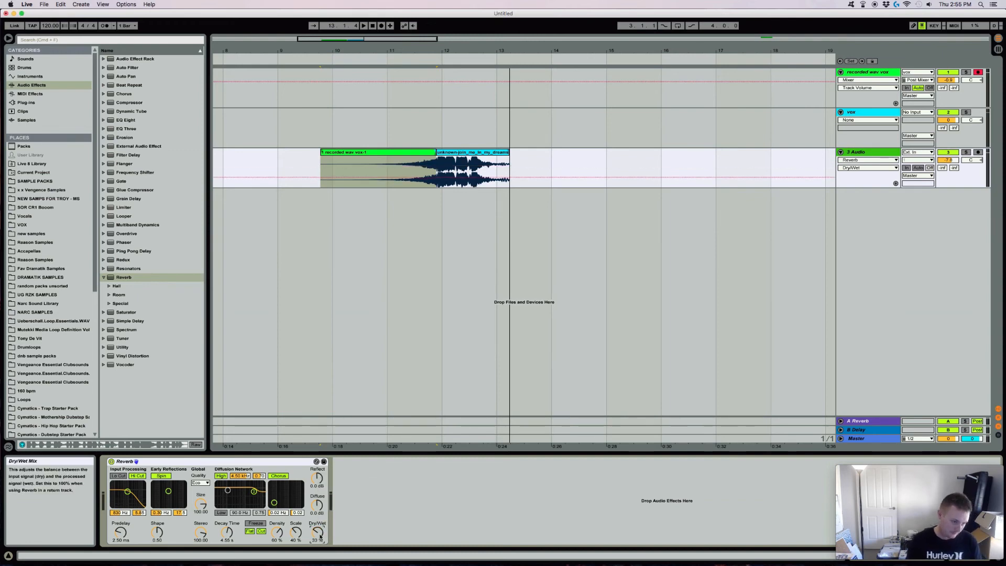
left_click(466, 155)
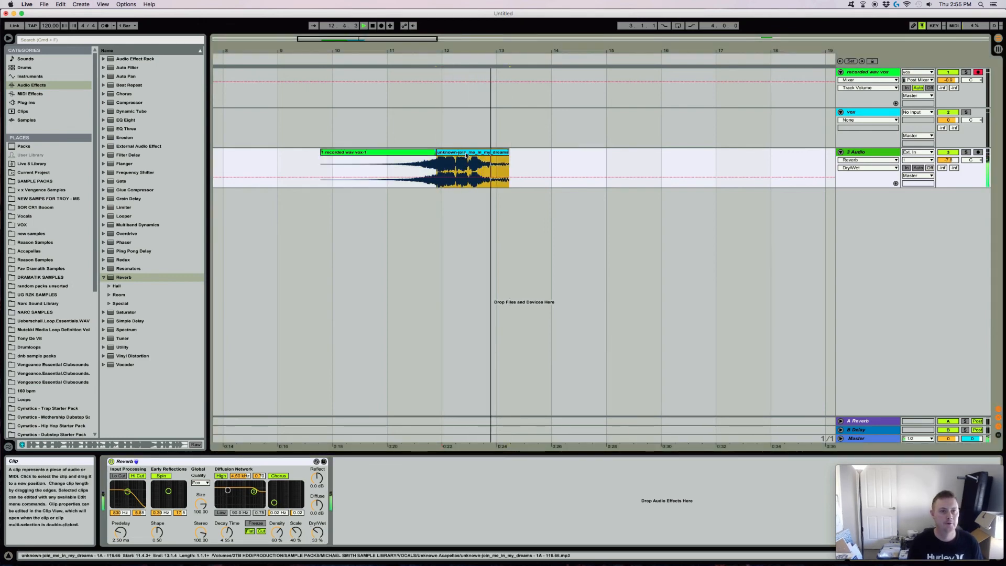
Set the fixed grid to 1/32 and trim the end of the vocal clip back to 12.4.3.
right_click(546, 159)
left_click(634, 257)
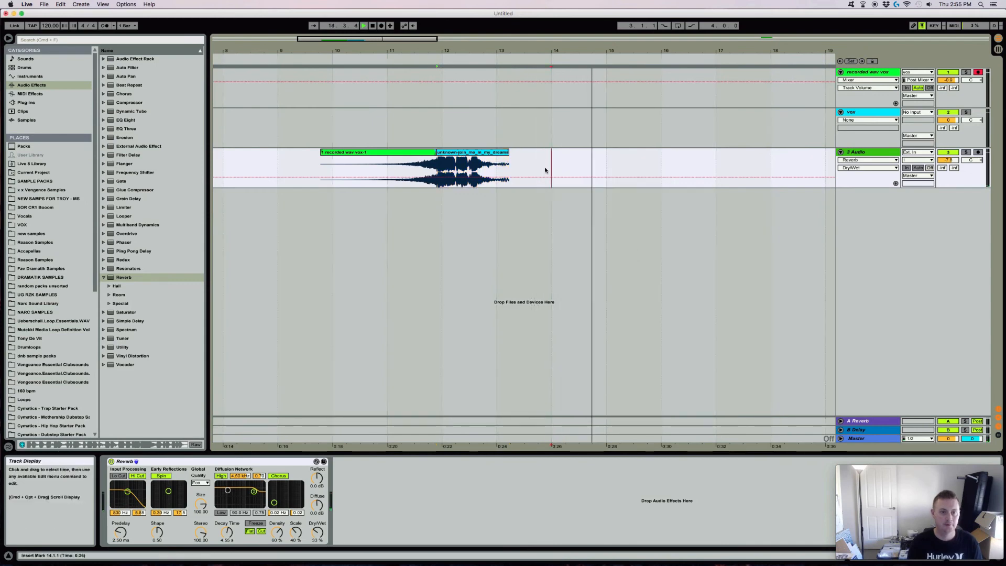
right_click(545, 166)
left_click(632, 258)
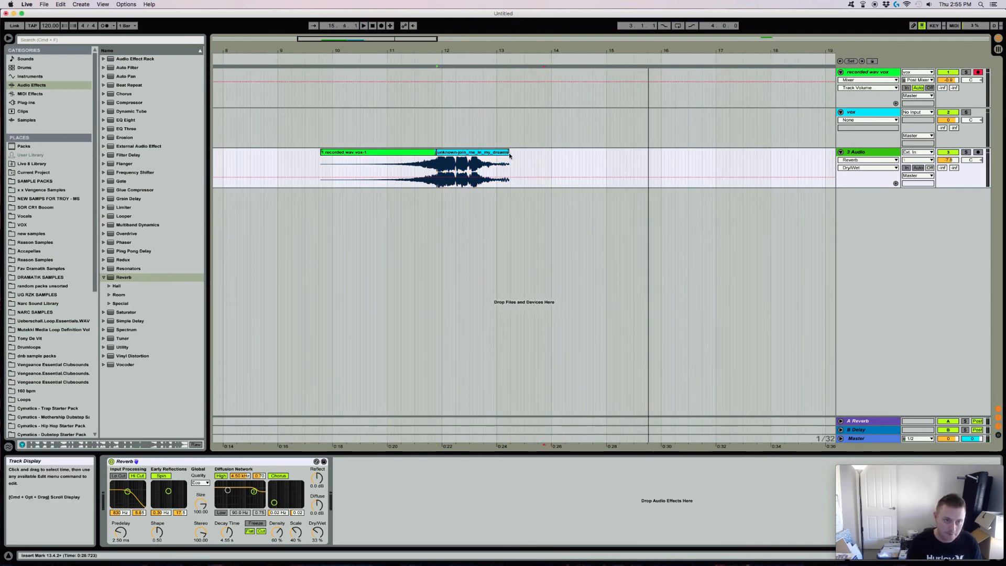
left_click(507, 152)
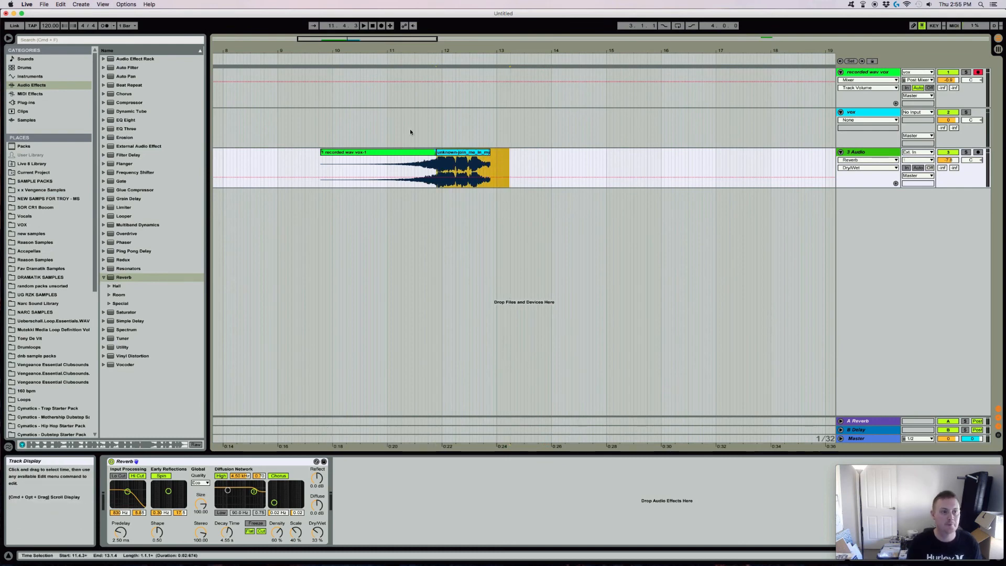
Play from the start of the recorded clip, then lower the vocal clip's gain to -1.68 dB.
left_click(323, 136)
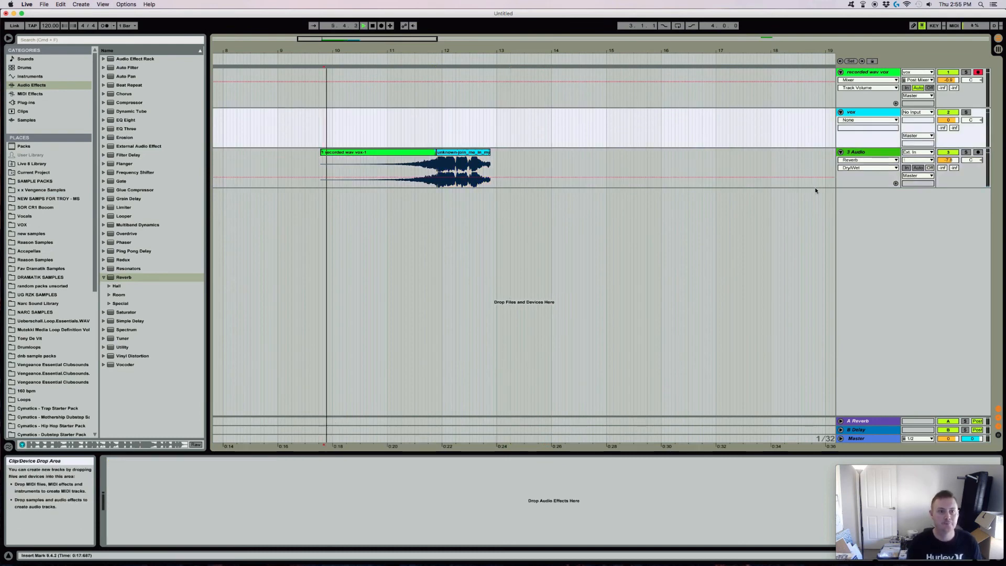
double_click(468, 152)
key("space")
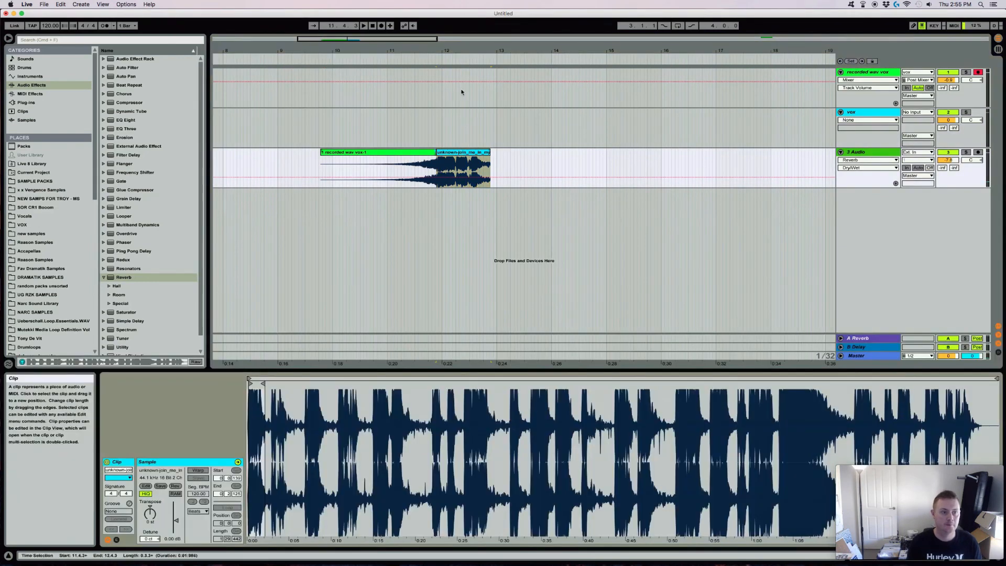
left_click_drag(411, 38, 418, 72)
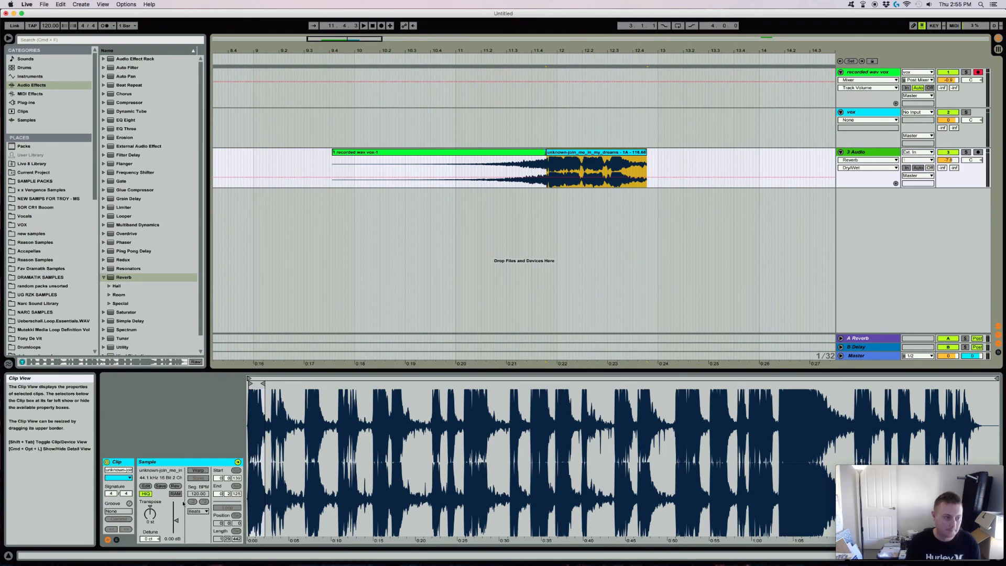
left_click_drag(177, 521, 176, 526)
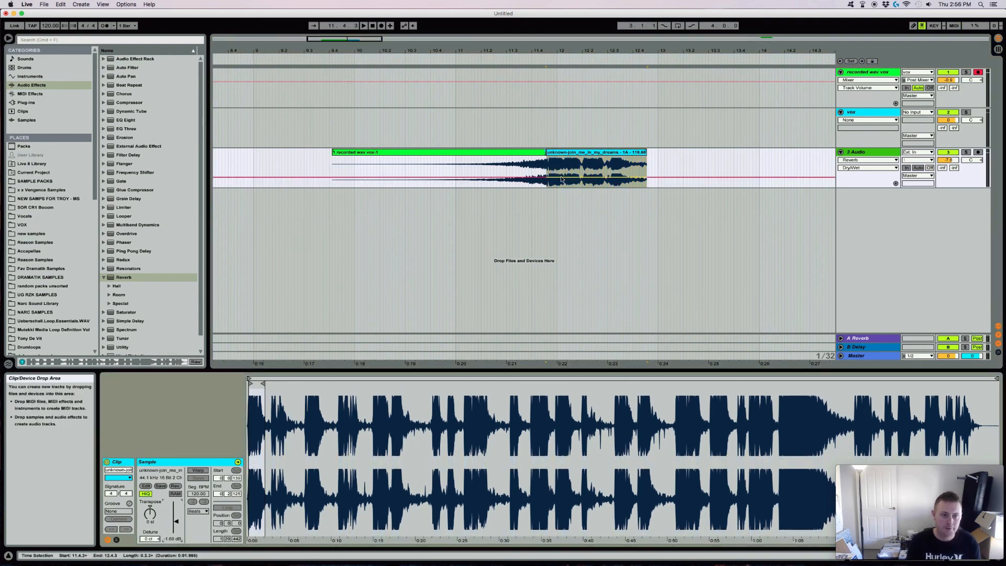
Play back the finished reverse-reverb transition from just before the recorded clip.
left_click(396, 47)
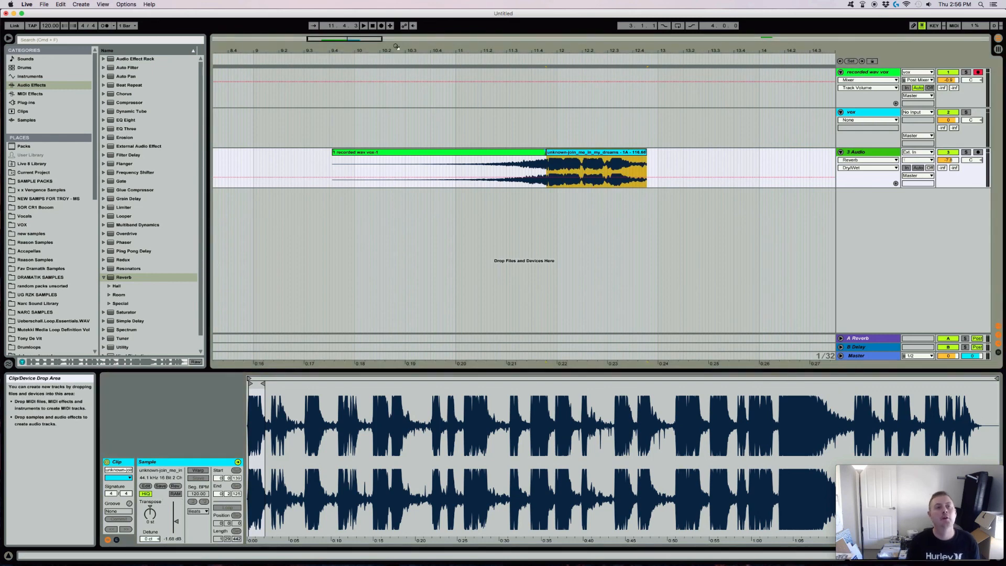
left_click(326, 64)
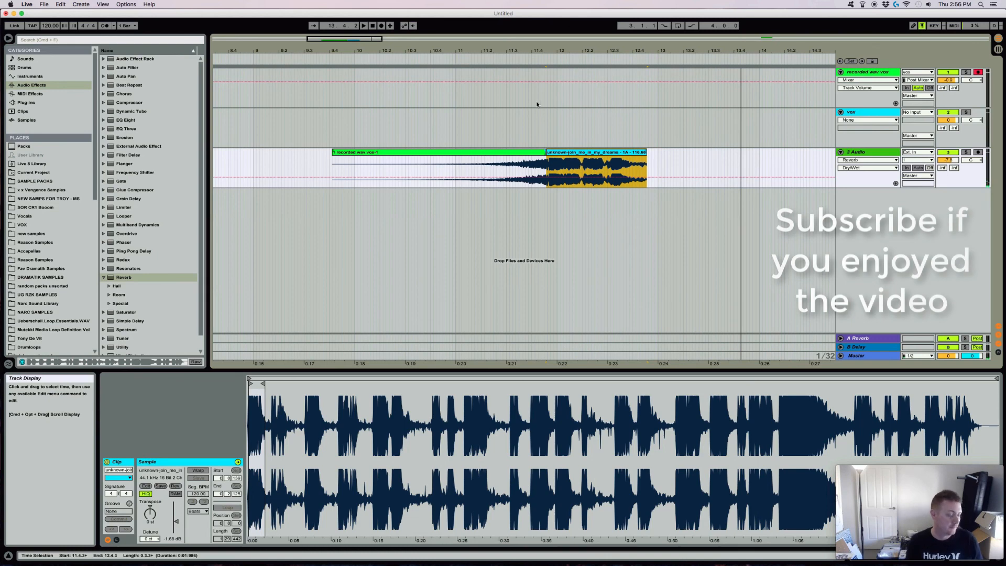
mouse_move(337, 37)
left_mouse_down()
mouse_move(337, 23)
mouse_move(341, 46)
left_mouse_up()
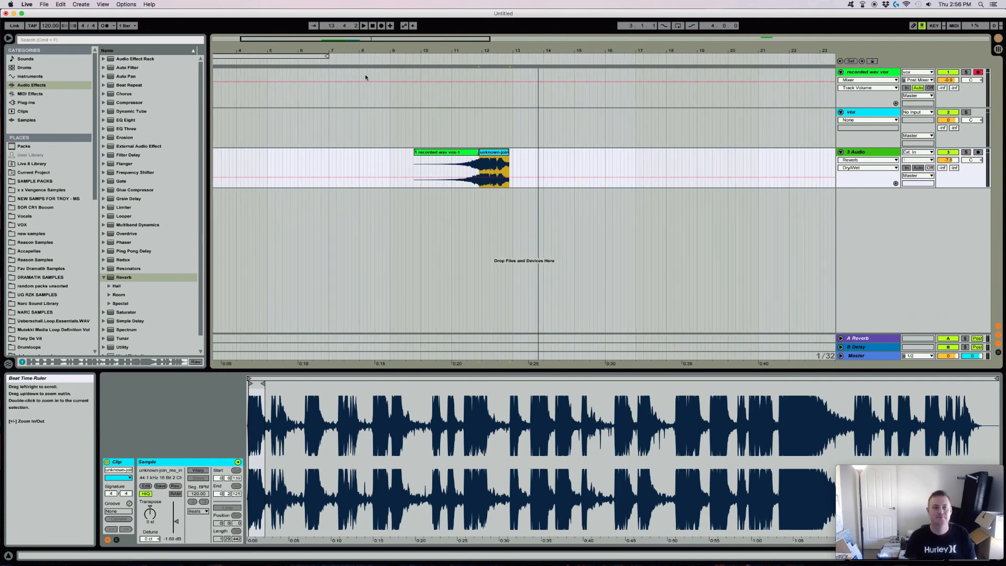